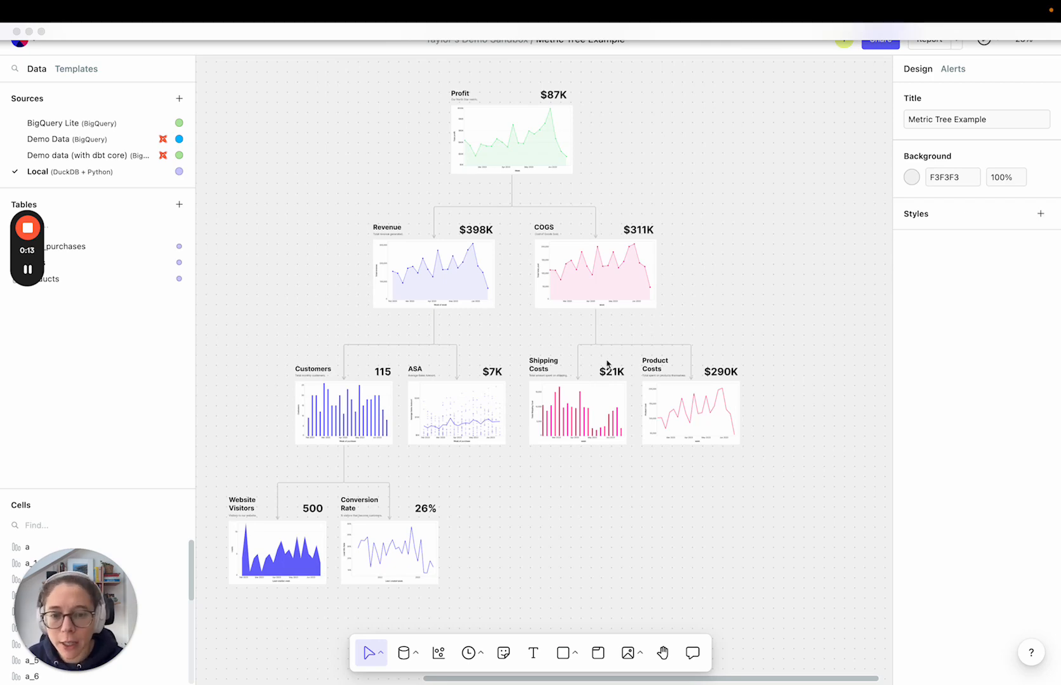
# Draw a rectangle about 397 by 194 in the empty canvas area below the metric tree
pyautogui.click(625, 515)
pyautogui.scroll(-5, 625, 515)
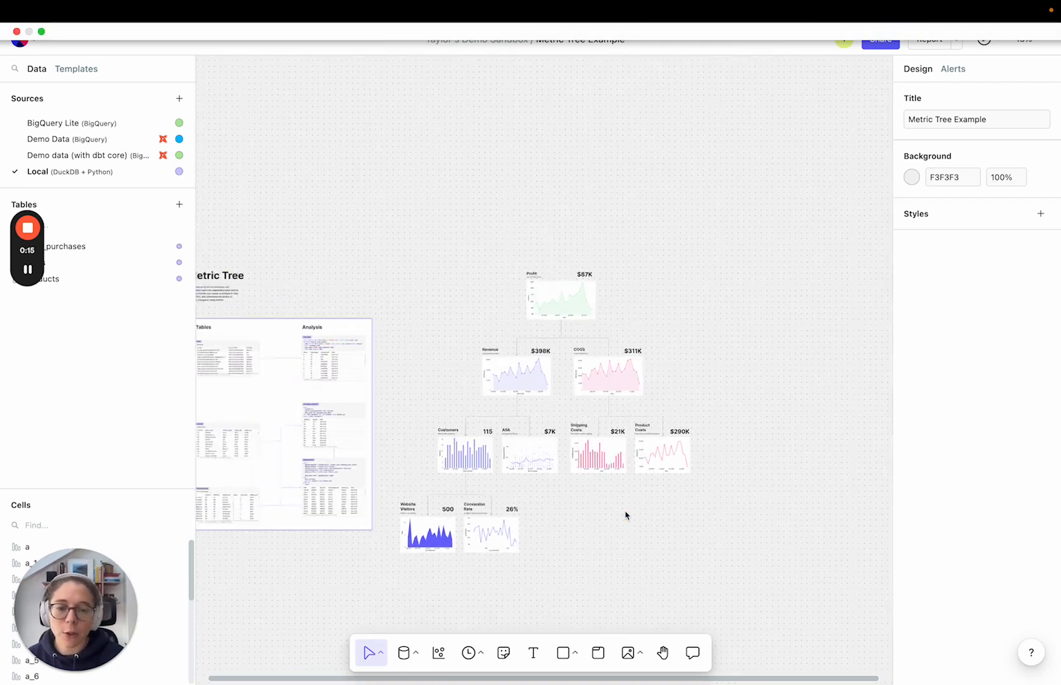
pyautogui.scroll(-4, 625, 515)
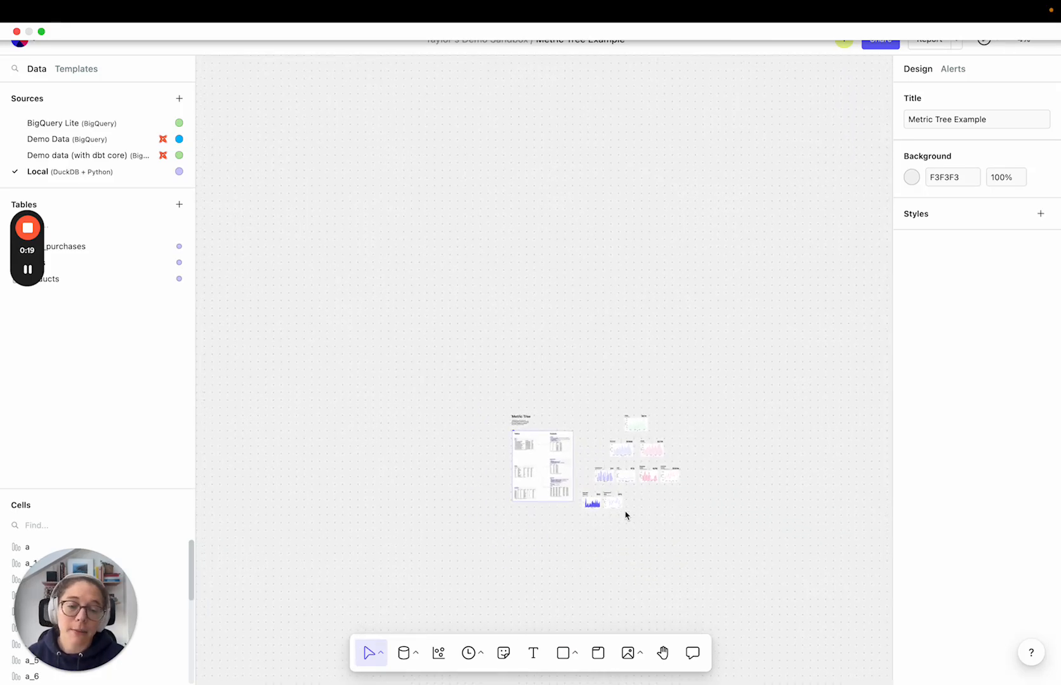
pyautogui.scroll(5, 625, 515)
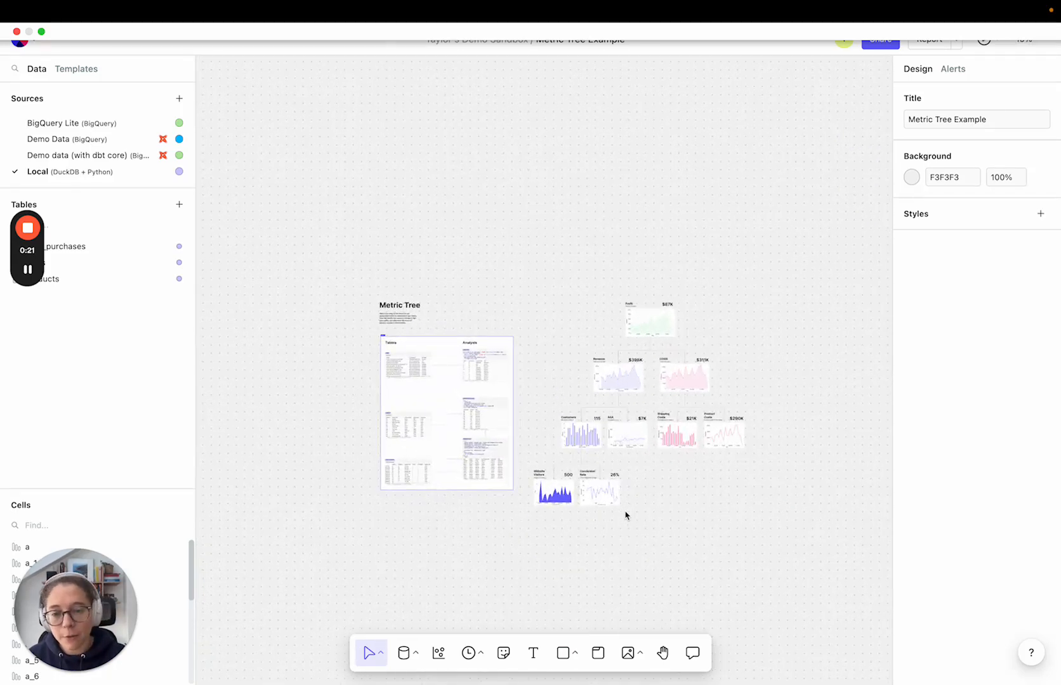
pyautogui.scroll(10, 625, 515)
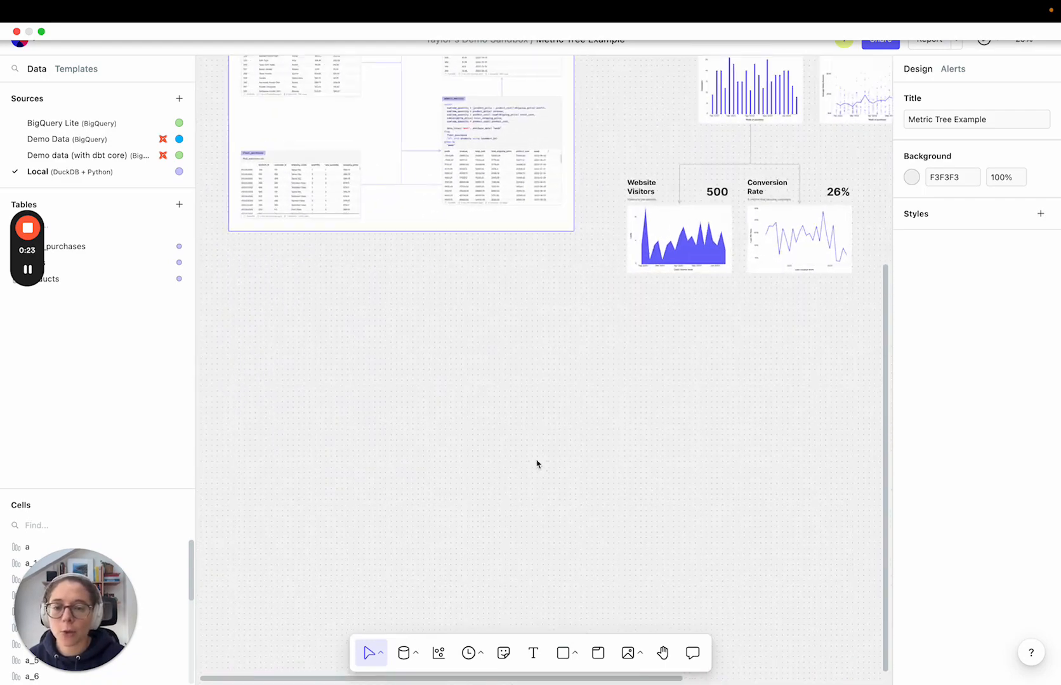
pyautogui.hscroll(-1, 537, 465)
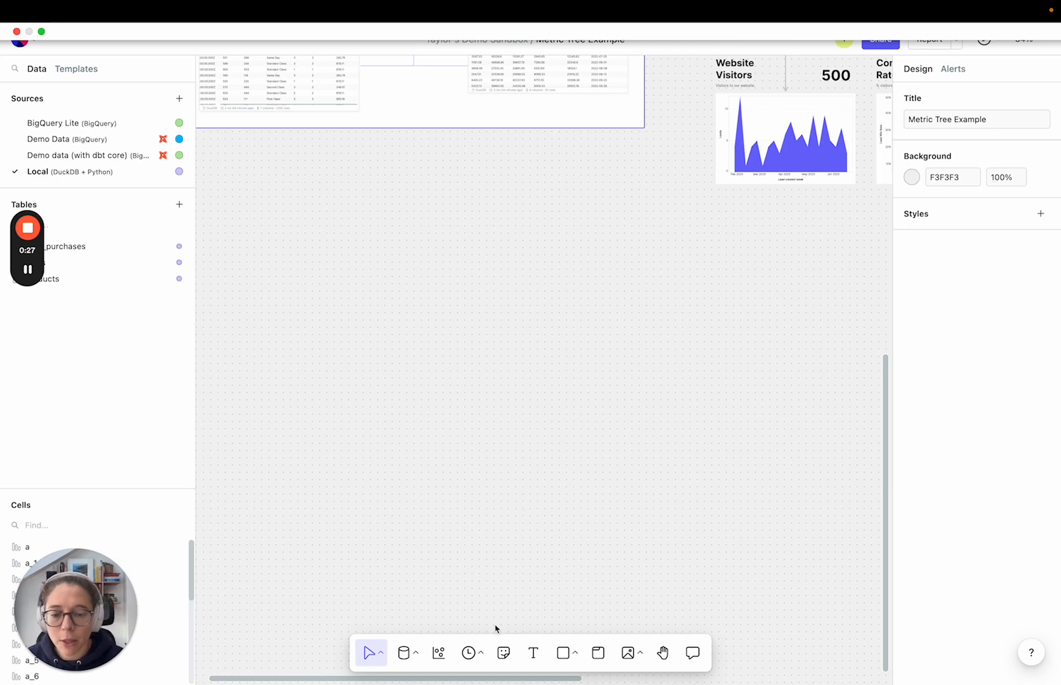
pyautogui.click(563, 652)
pyautogui.click(540, 557)
pyautogui.moveTo(420, 420); pyautogui.dragTo(509, 464)
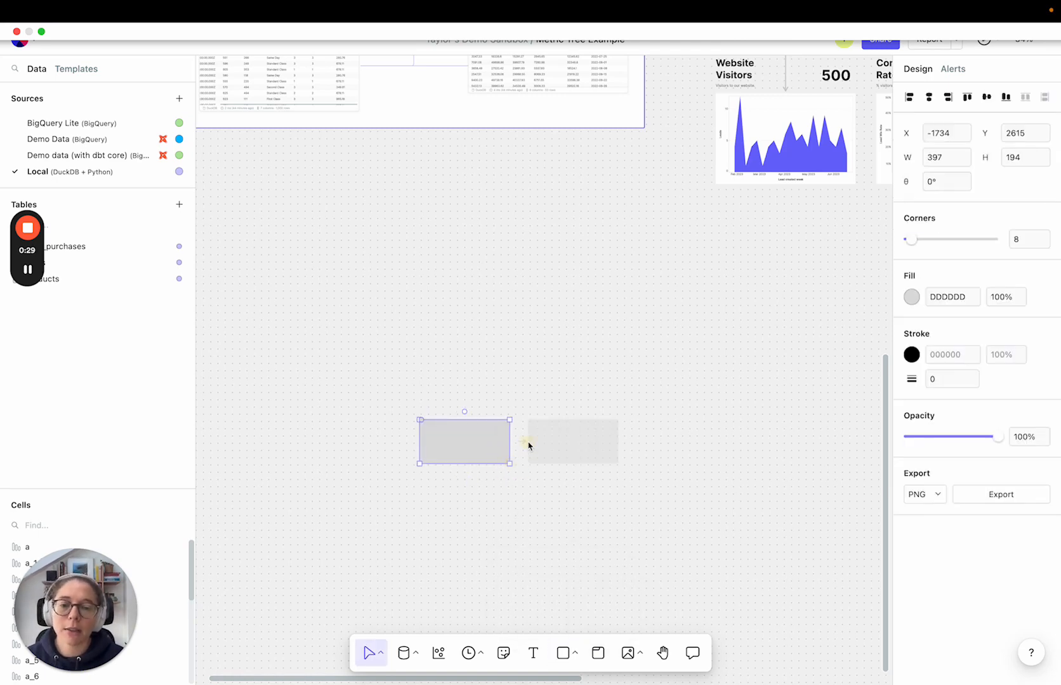
# Add two arrow-connected copies of the rectangle, one beside it and one beneath the second rectangle
pyautogui.click(528, 443)
pyautogui.click(573, 509)
pyautogui.click(573, 447)
pyautogui.click(573, 482)
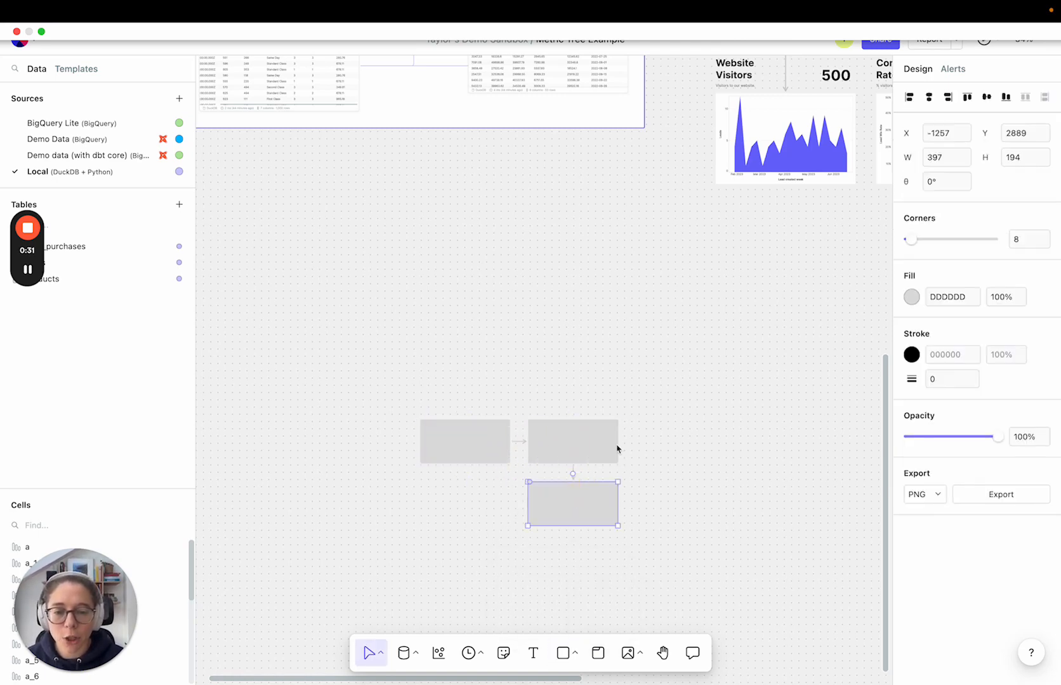
# Place the text "Hello" above the second rectangle and a blank yellow-green sticky note overlapping the lowest rectangle
pyautogui.click(533, 653)
pyautogui.click(529, 408)
pyautogui.write('Hello')
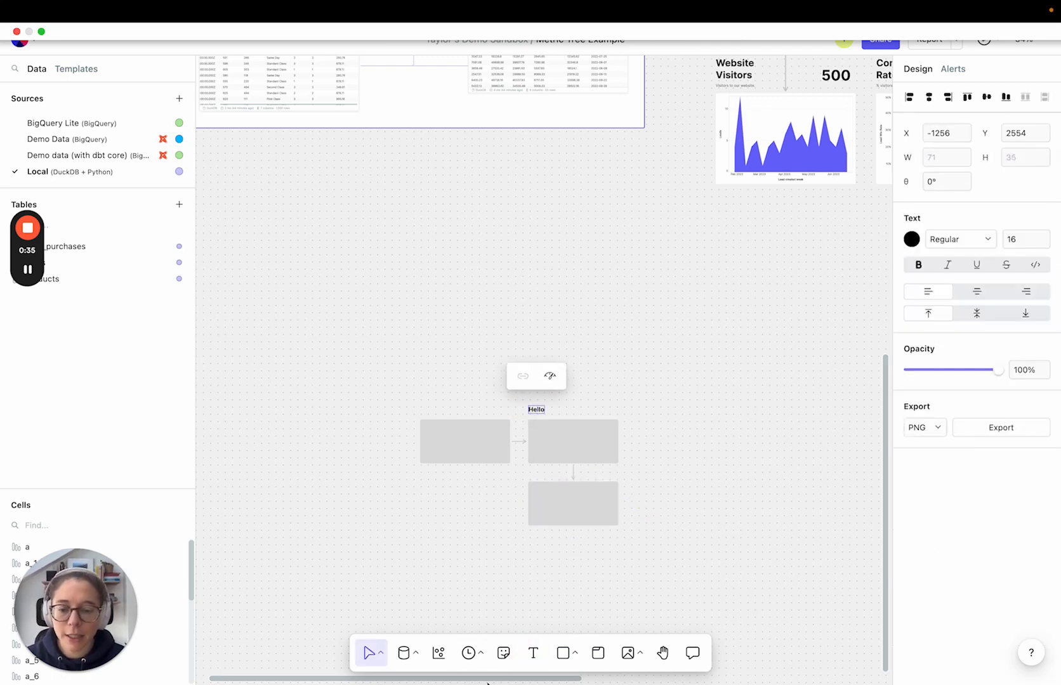
pyautogui.click(504, 653)
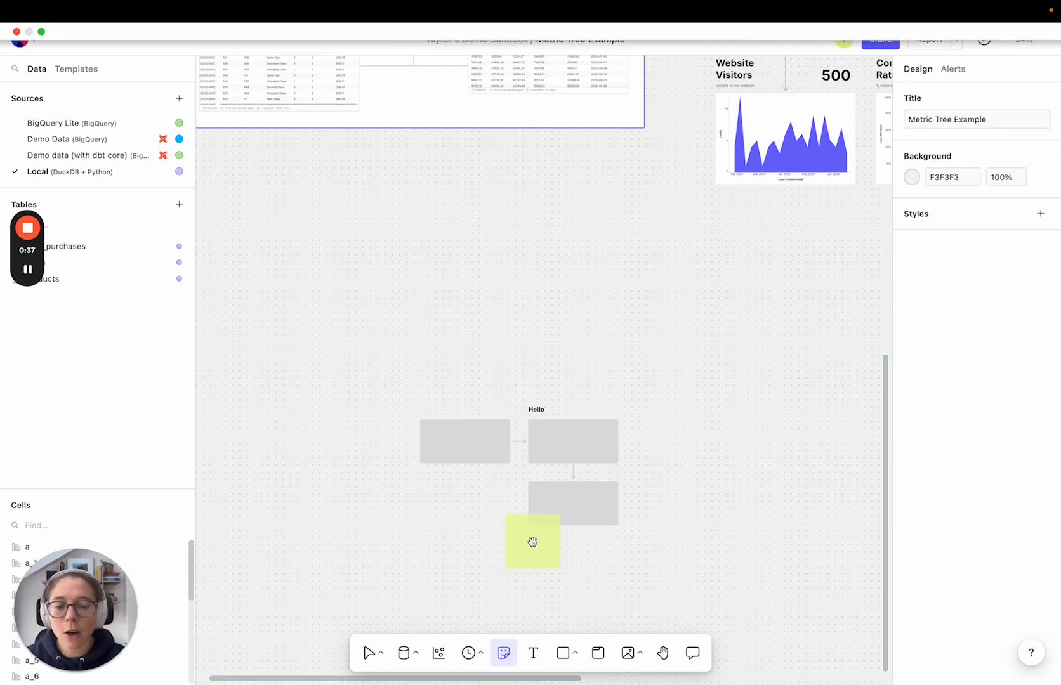
pyautogui.click(533, 540)
pyautogui.scroll(2, 533, 532)
pyautogui.scroll(1, 533, 531)
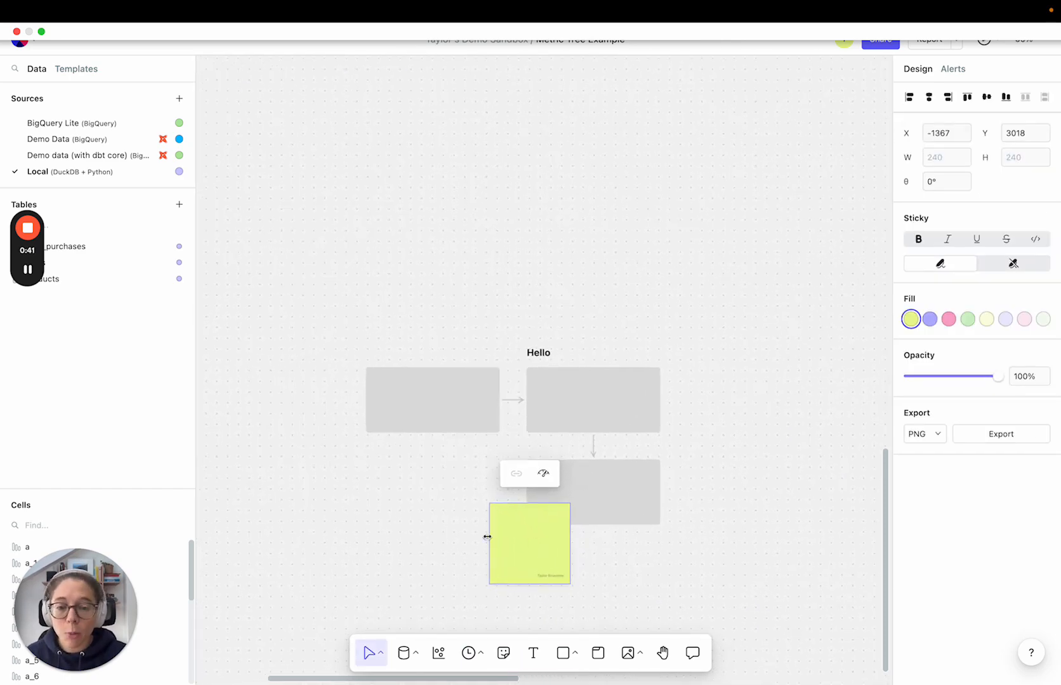
# Delete all the sample rectangles, arrows, the "Hello" text and the sticky note together
pyautogui.click(352, 318)
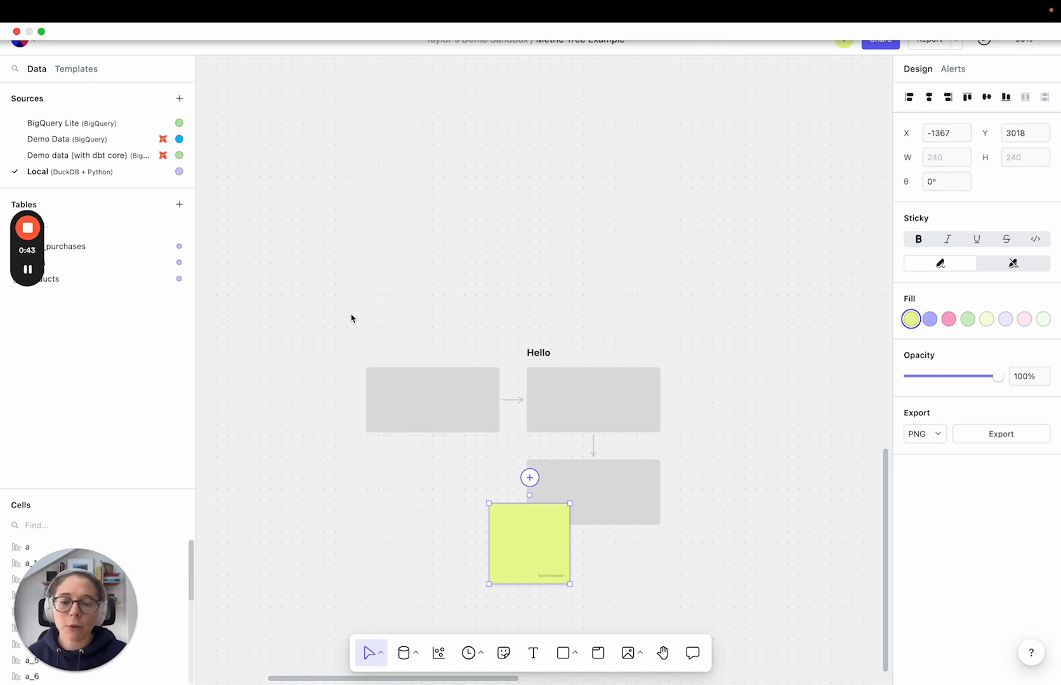
pyautogui.moveTo(352, 319); pyautogui.dragTo(794, 566)
pyautogui.press('BackSpace')
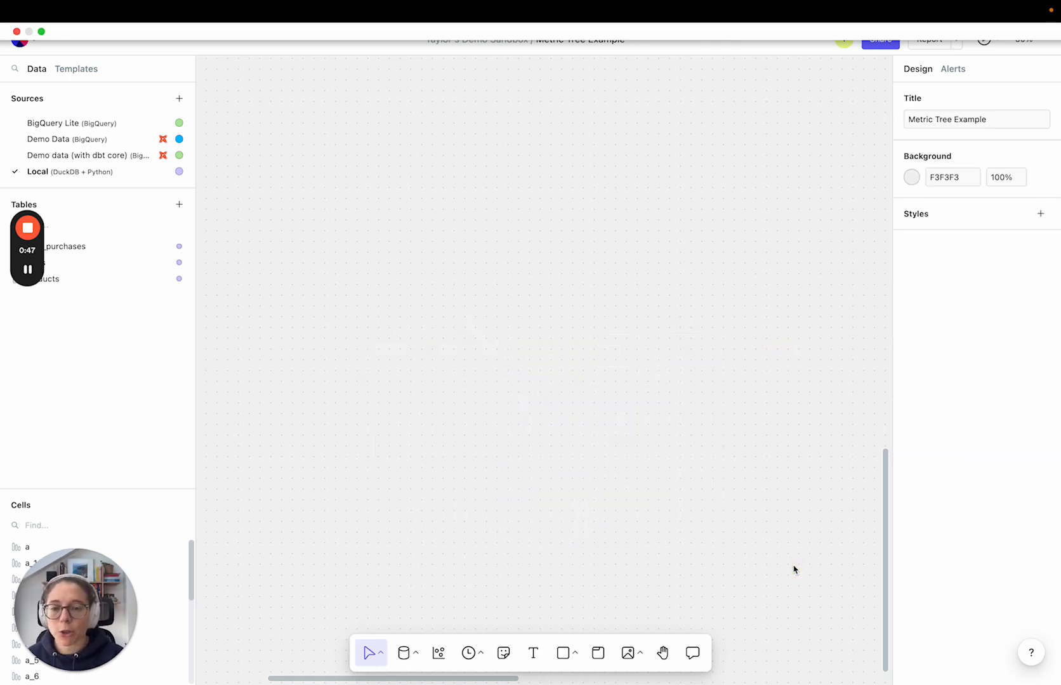
# Switch the data source to BigQuery Lite and place the spotify_daily_tracks table on an empty area of the canvas
pyautogui.scroll(5, 793, 569)
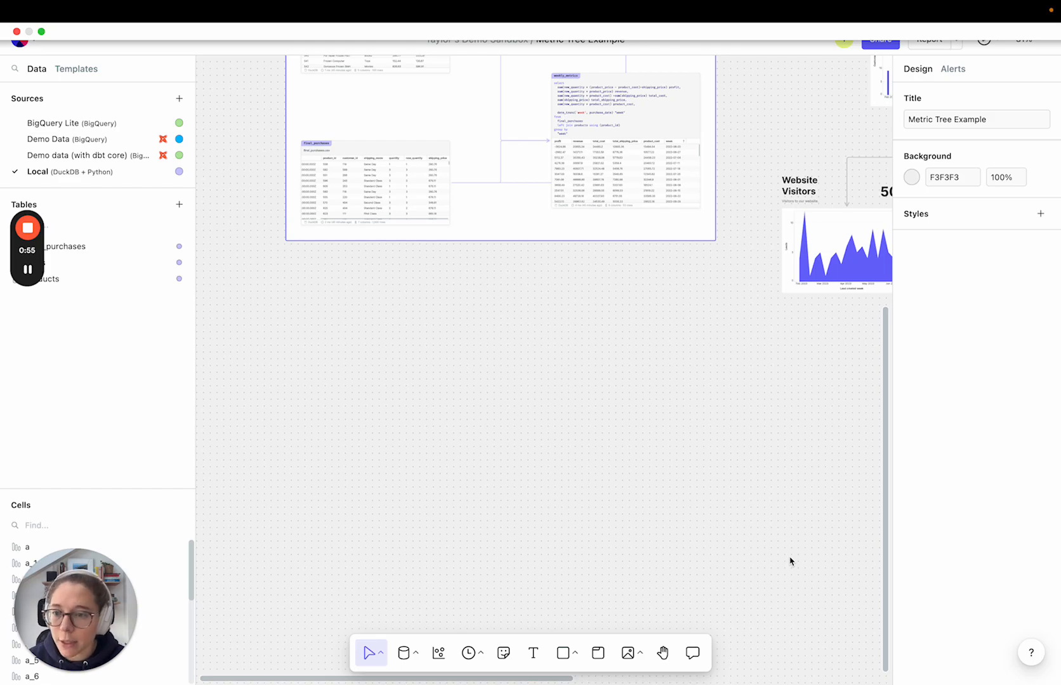
pyautogui.hscroll(-4, 599, 519)
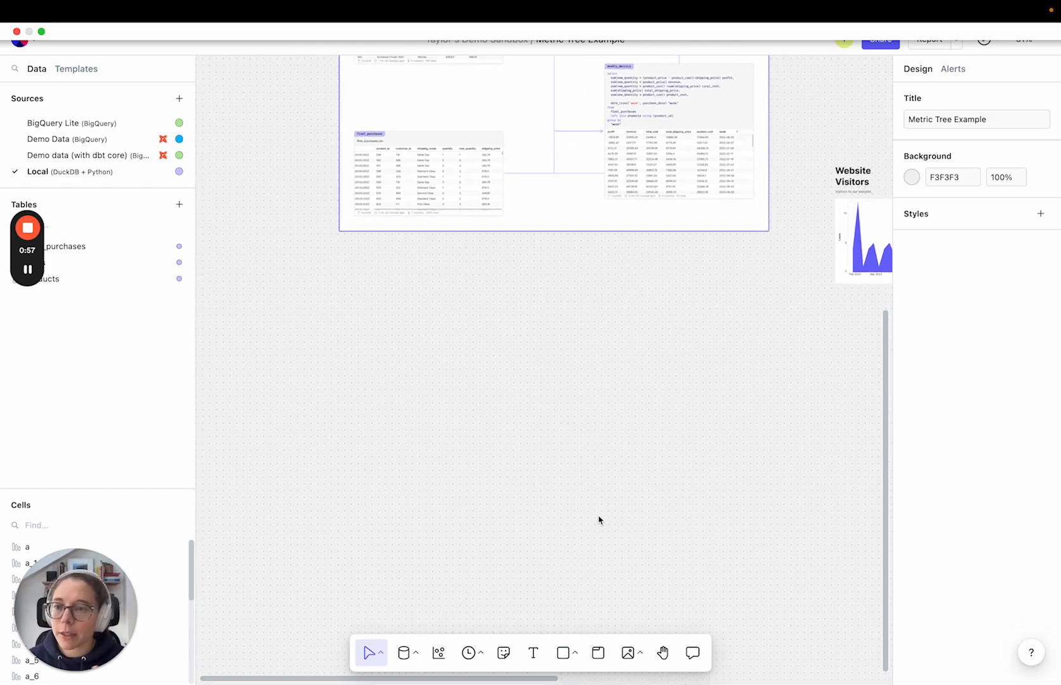
pyautogui.scroll(-5, 350, 432)
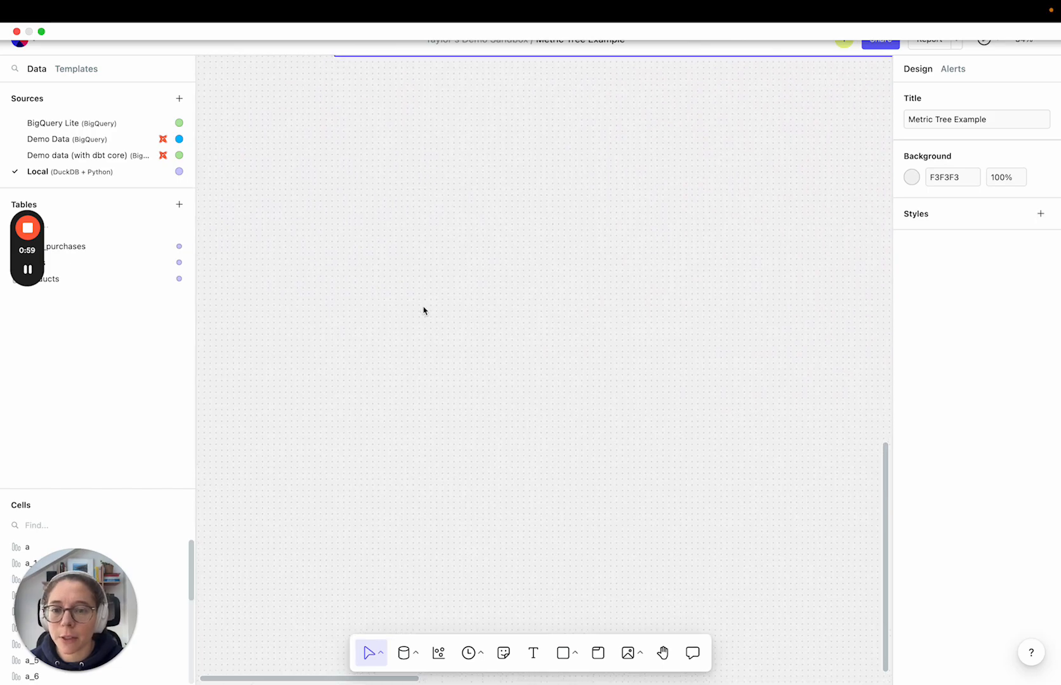
pyautogui.click(78, 122)
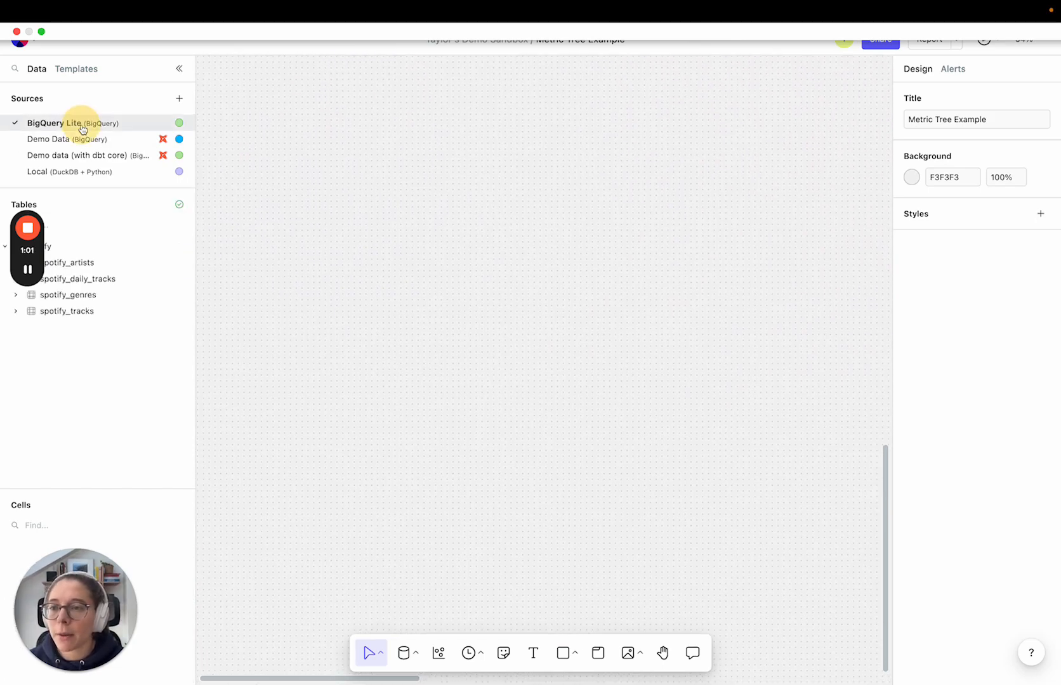
pyautogui.moveTo(95, 279); pyautogui.dragTo(473, 336)
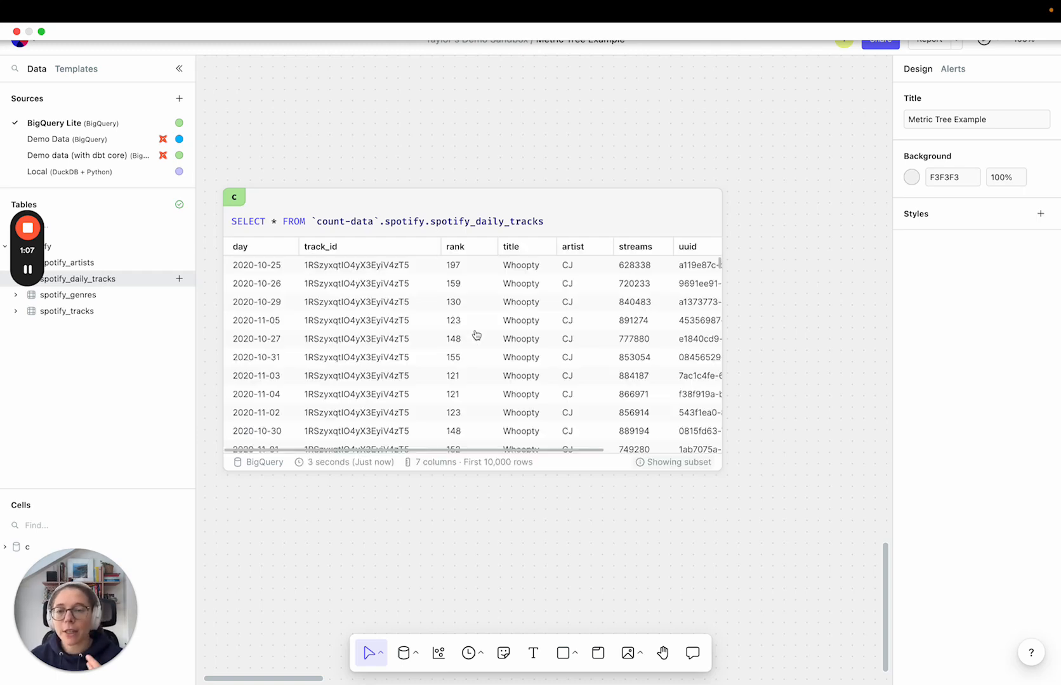
# Examine the SQL query and the result rows and columns of the spotify_daily_tracks cell
pyautogui.doubleClick(489, 222)
pyautogui.tripleClick(489, 222)
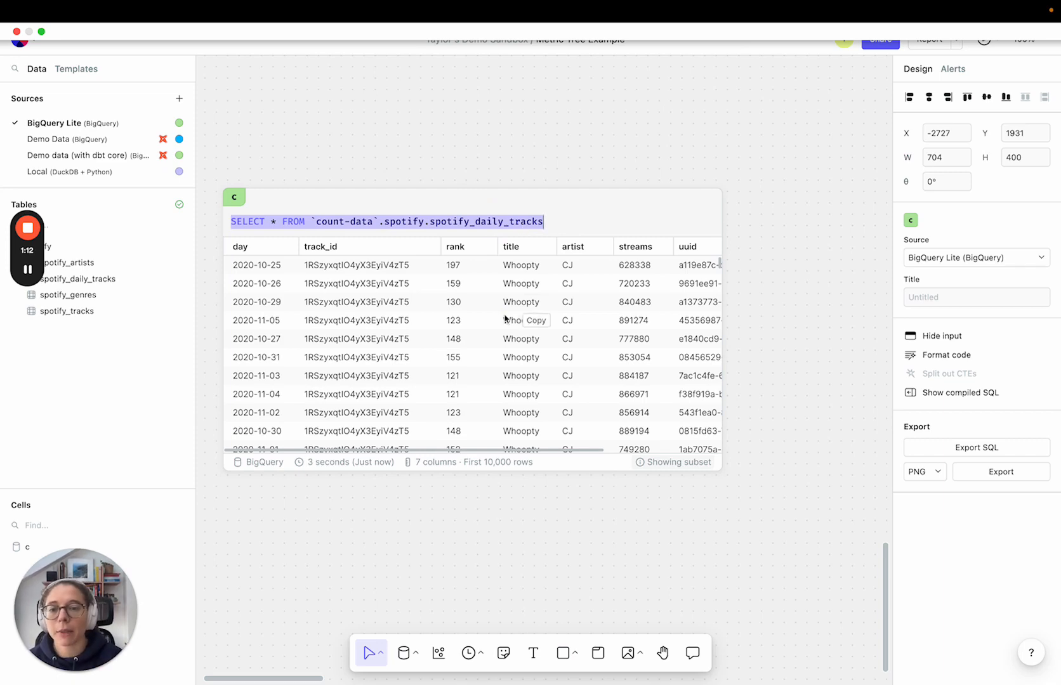
pyautogui.hscroll(5, 508, 317)
pyautogui.scroll(-10, 507, 317)
pyautogui.hscroll(-5, 505, 320)
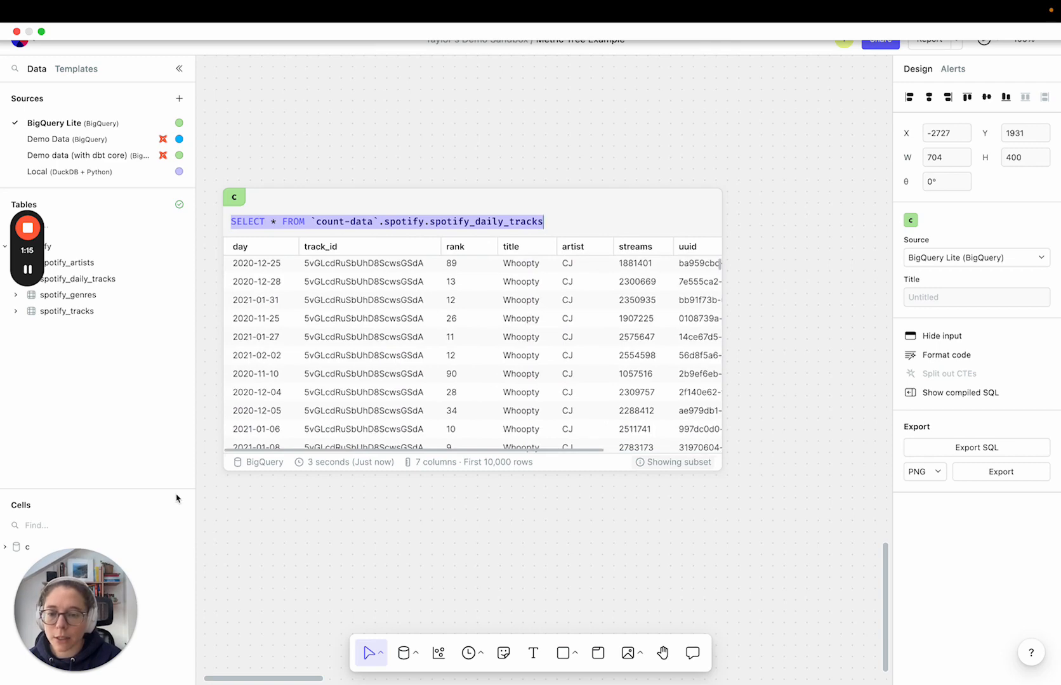
pyautogui.scroll(-5, 348, 494)
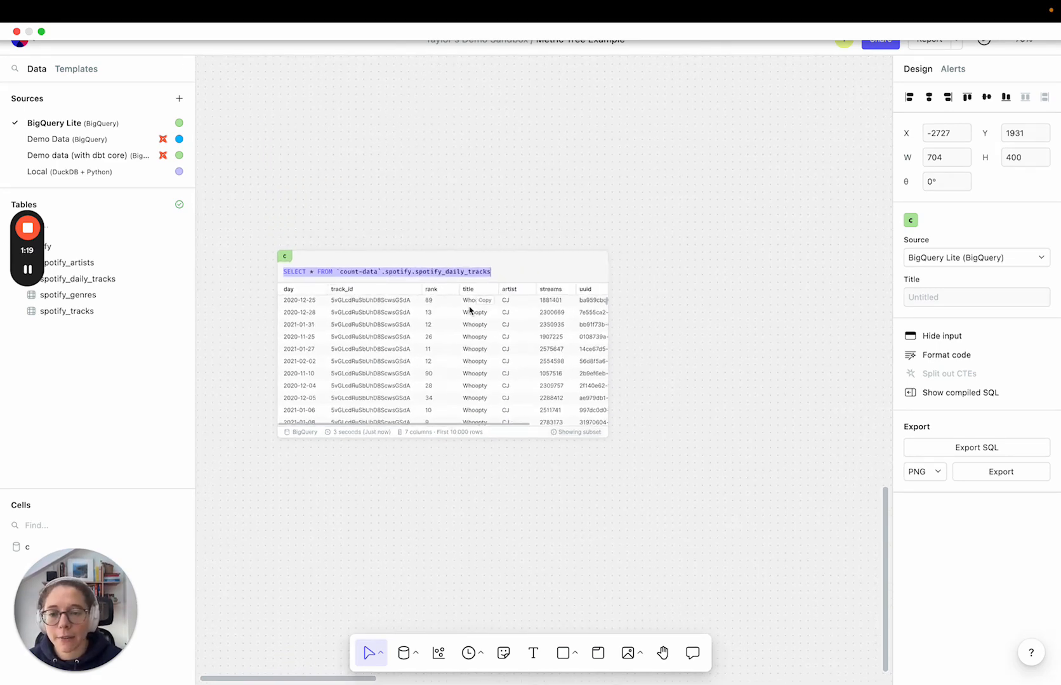
# Add a connected SQL cell below cell c that queries its results
pyautogui.click(457, 346)
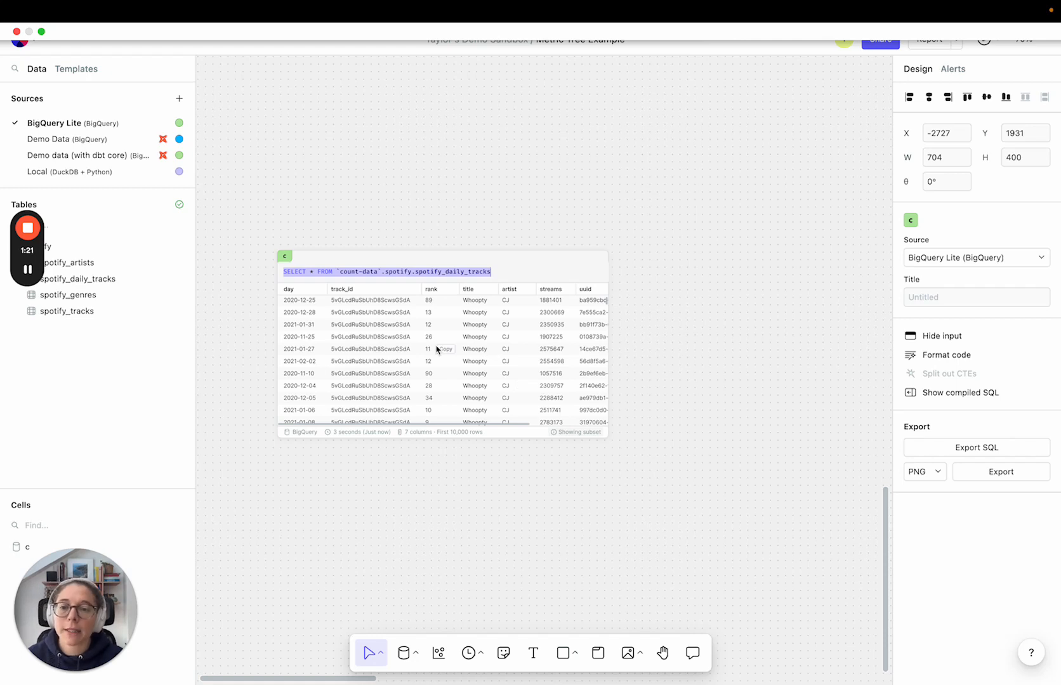
pyautogui.click(406, 318)
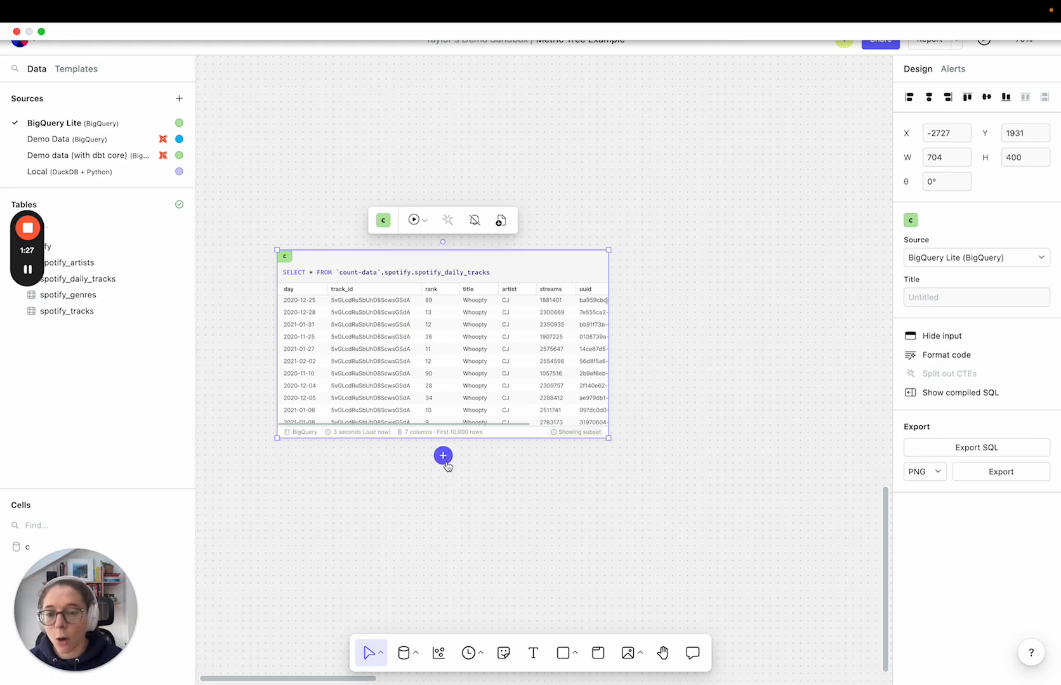
pyautogui.scroll(2, 402, 342)
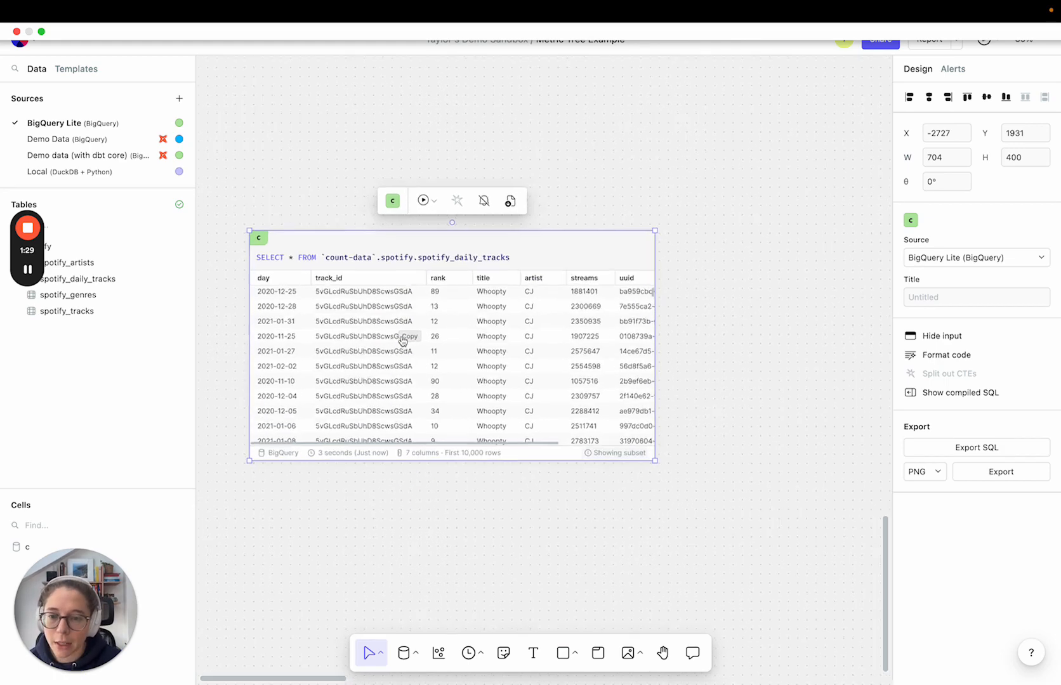
pyautogui.click(457, 489)
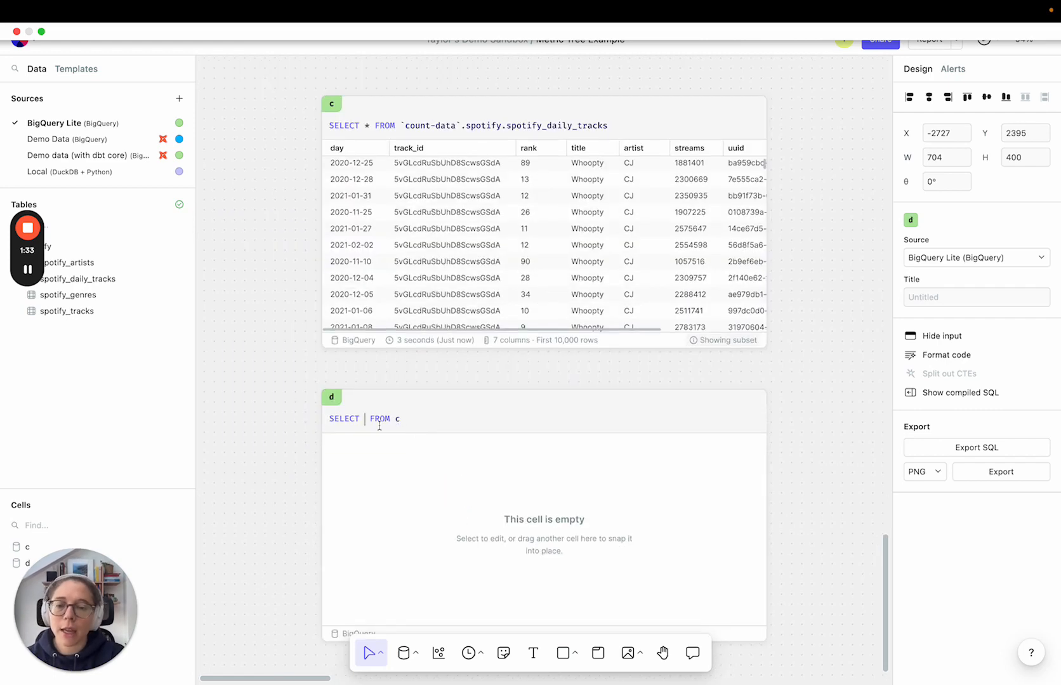
# Complete the new cell's query as "SELECT artist, sum(streams) s FROM c group by 1" and run it
pyautogui.write('artist, ')
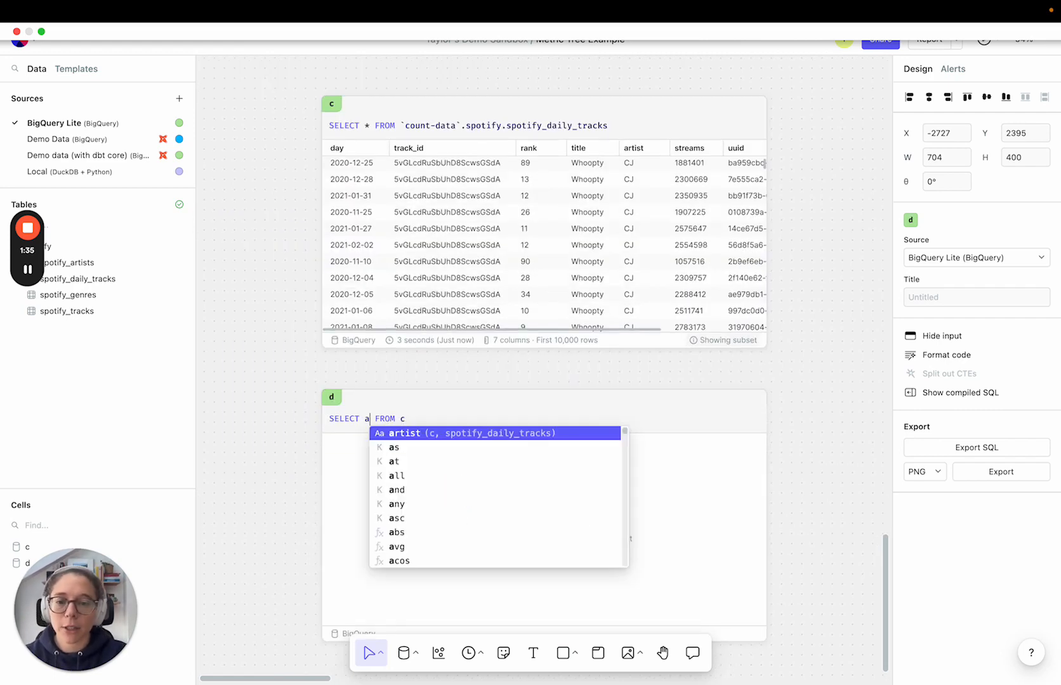
pyautogui.write('sum(streams) s')
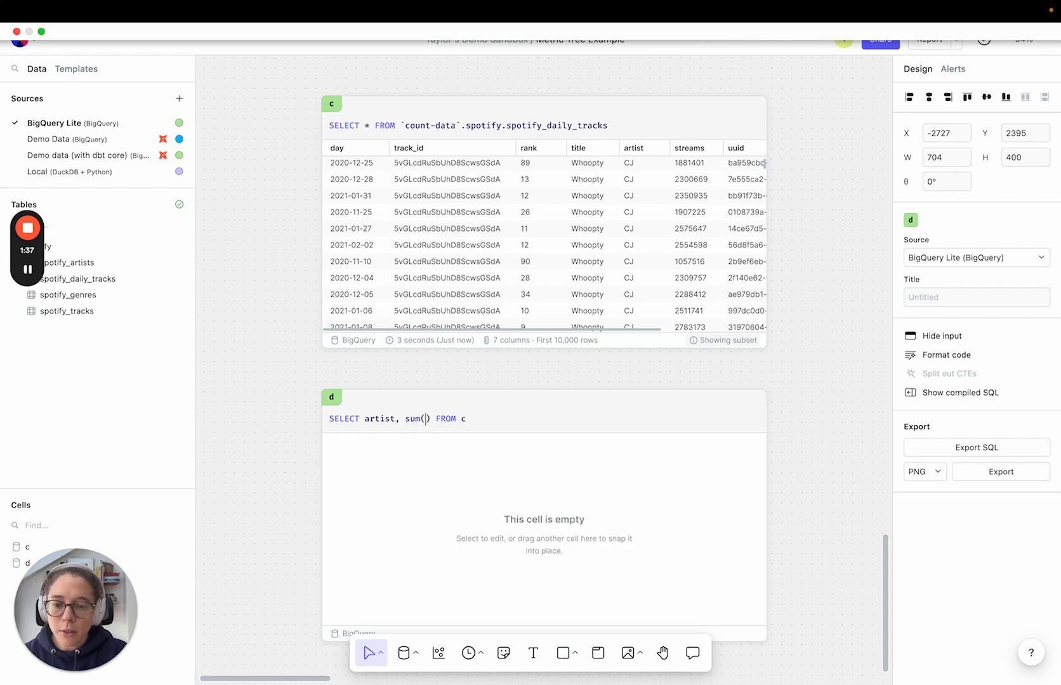
pyautogui.write(' gorup b')
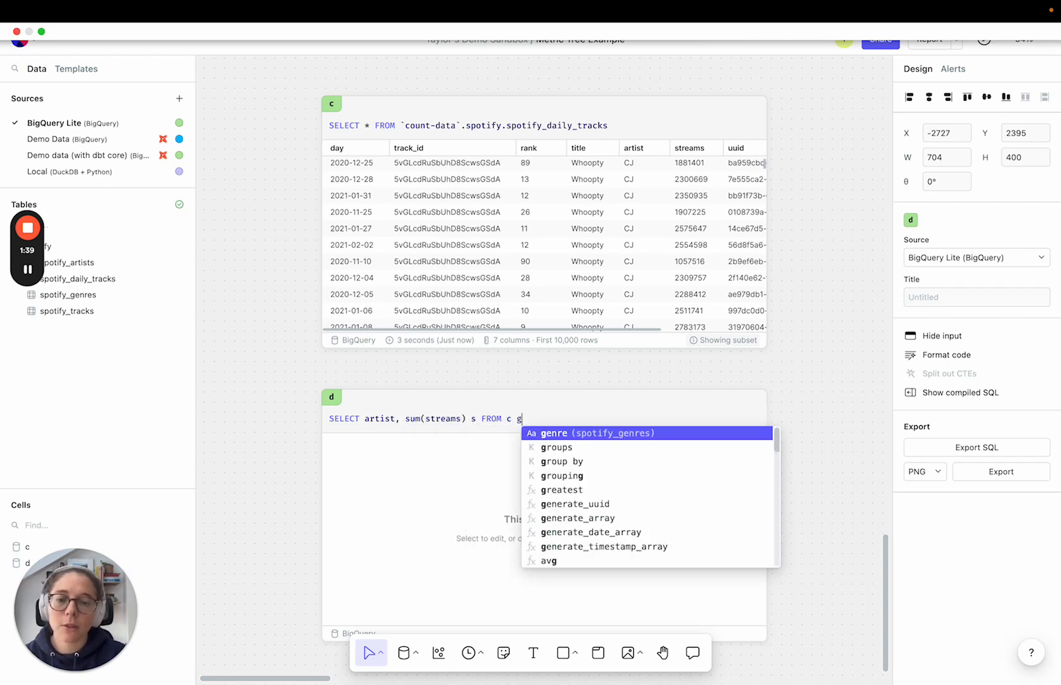
pyautogui.press('BackSpace')
pyautogui.press('BackSpace')
pyautogui.press('BackSpace')
pyautogui.press('BackSpace')
pyautogui.write('up by 1')
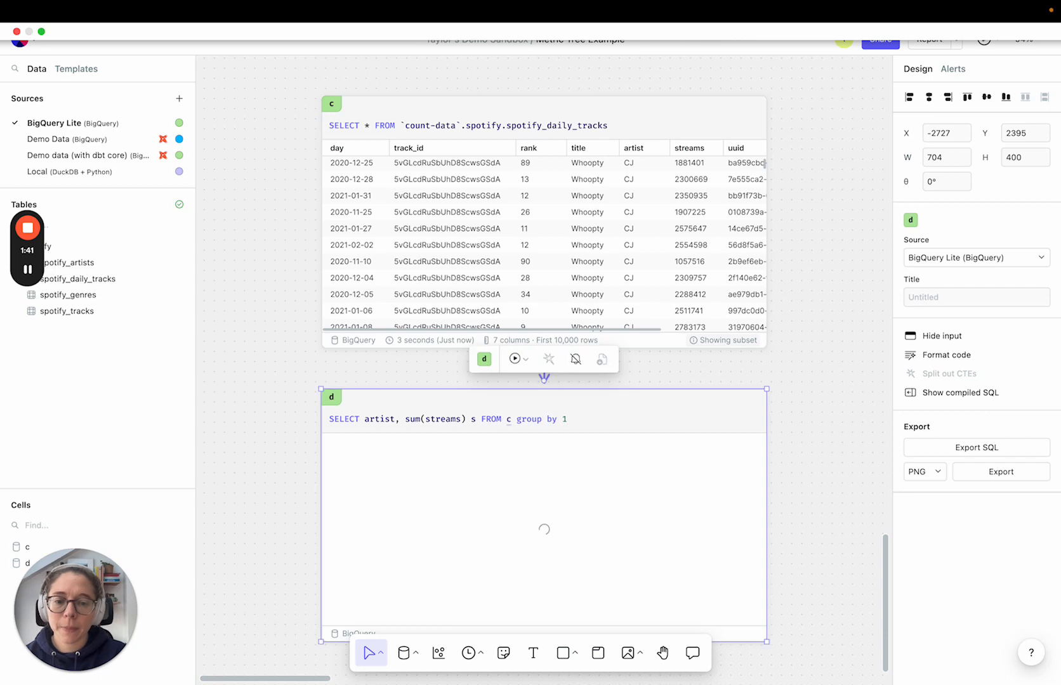
pyautogui.press('super+Return')
# Append "limit 10" to the query in cell c and run it
pyautogui.scroll(-1, 290, 399)
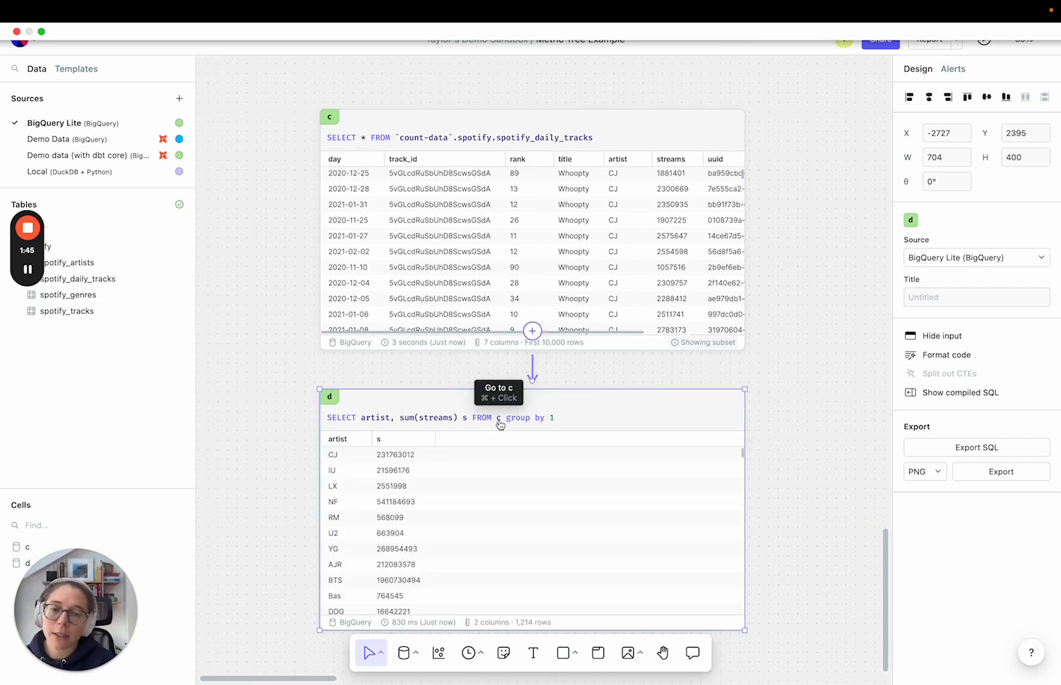
pyautogui.click(498, 419)
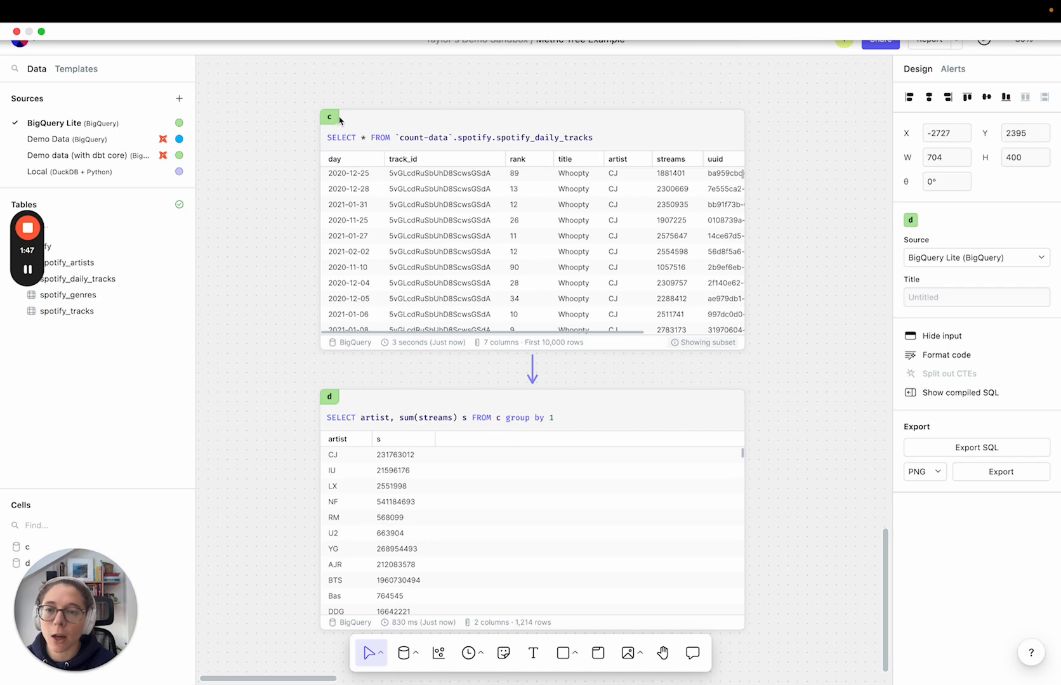
pyautogui.click(602, 139)
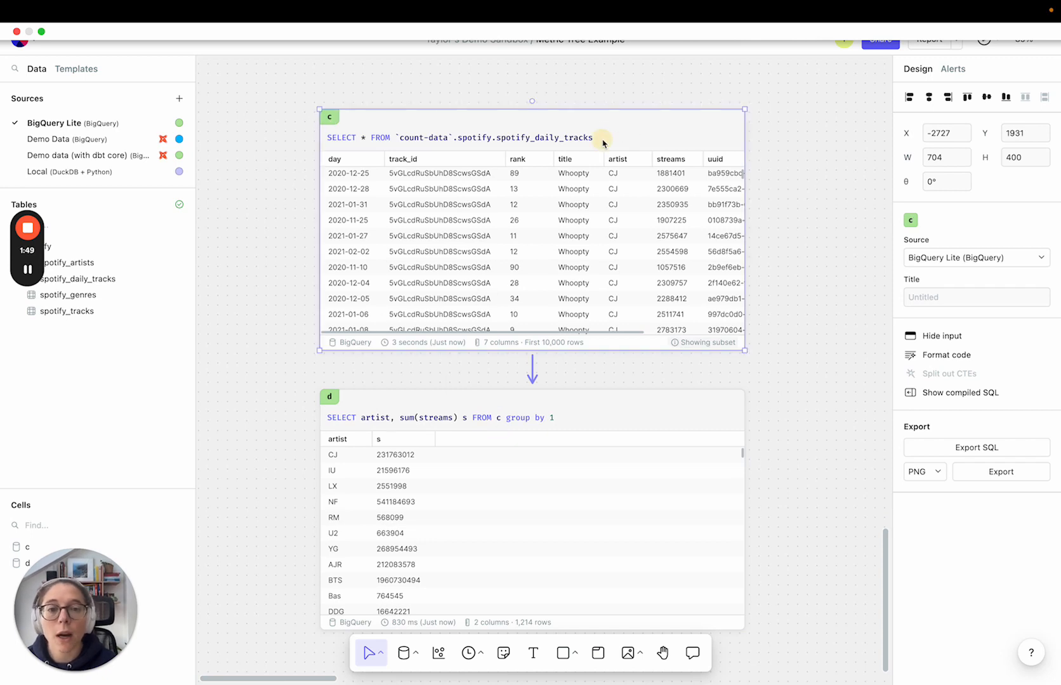
pyautogui.write('liim')
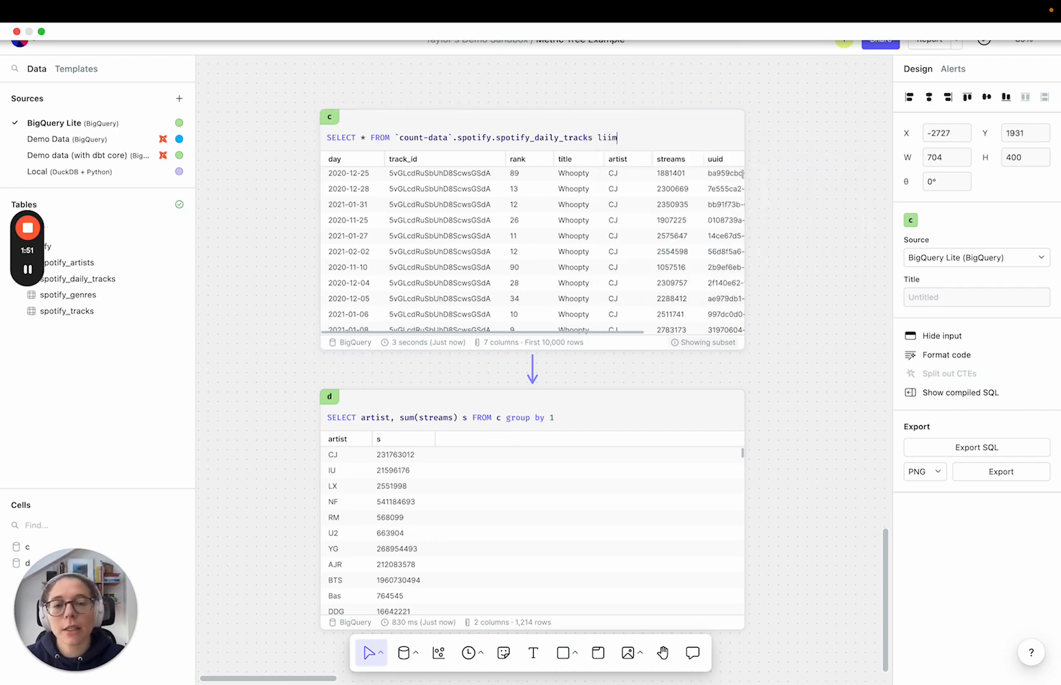
pyautogui.write('i')
pyautogui.press('BackSpace')
pyautogui.press('BackSpace')
pyautogui.press('BackSpace')
pyautogui.write('mit 01')
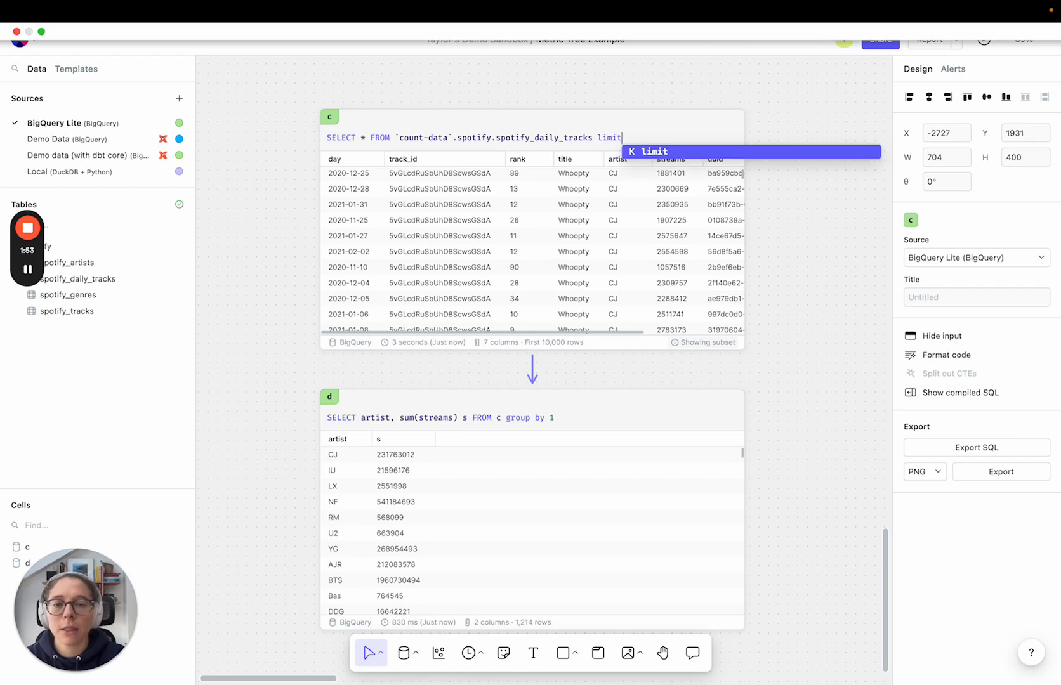
pyautogui.press('super+Return')
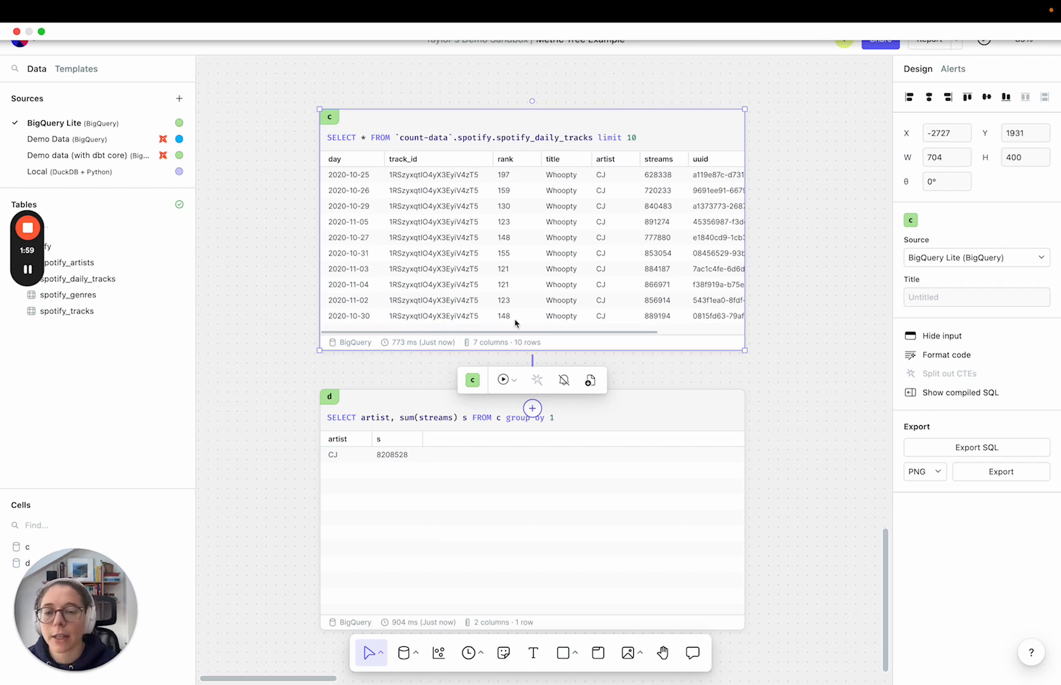
# Remove "limit 10" from the query in cell c and run the full spotify_daily_tracks query
pyautogui.click(596, 137)
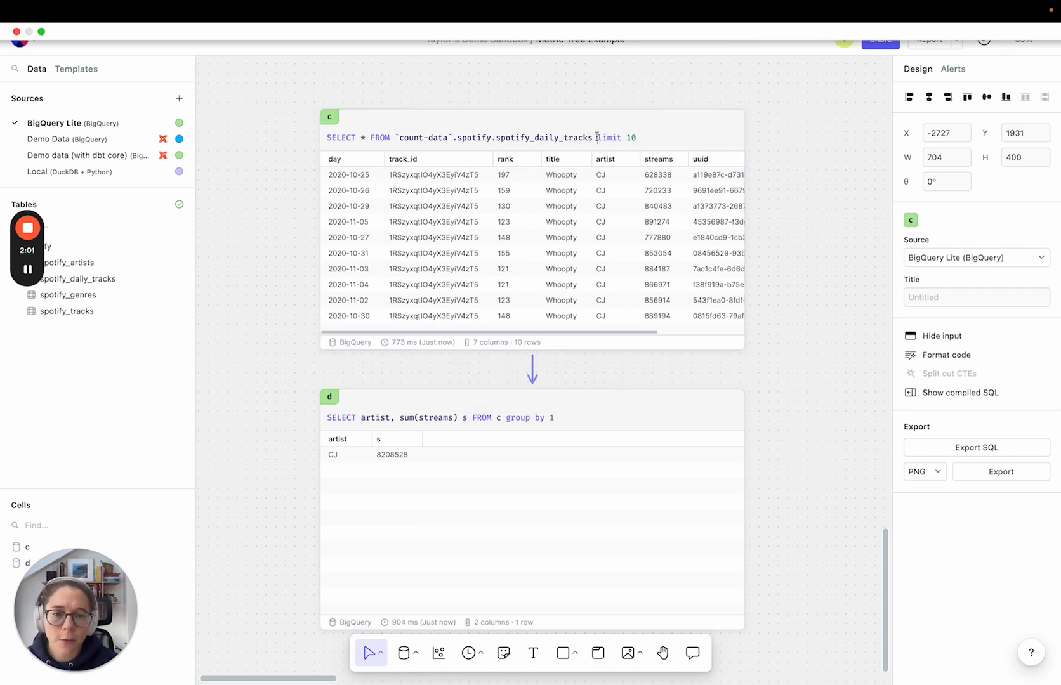
pyautogui.moveTo(597, 137); pyautogui.dragTo(670, 136)
pyautogui.press('BackSpace')
pyautogui.hotkey('shift', 'Return')
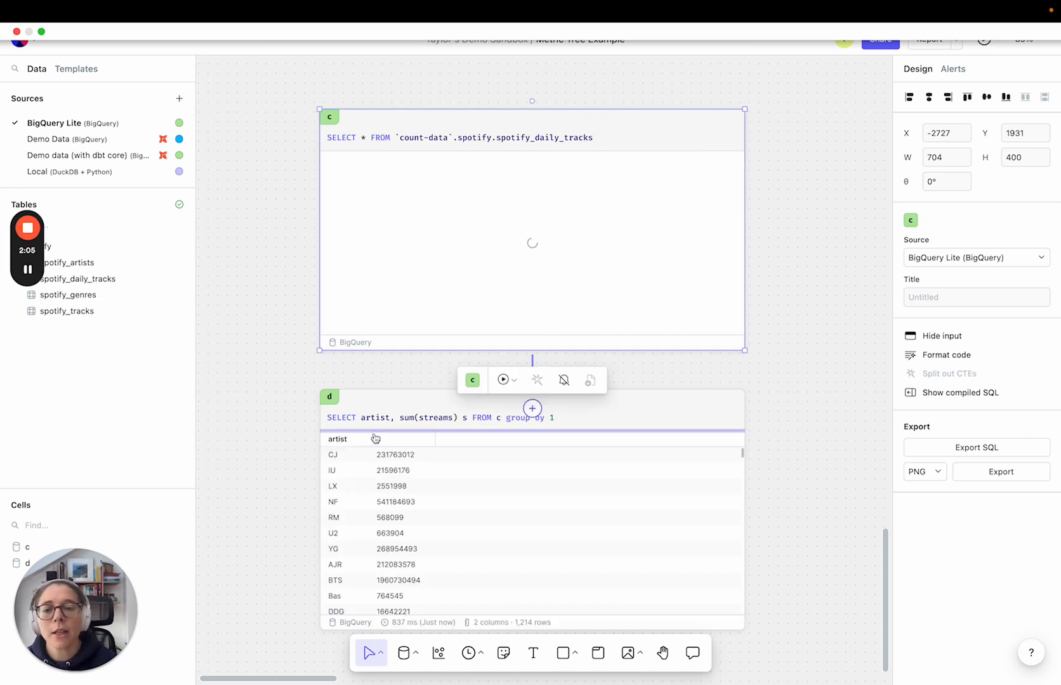
# Move cell d so that it sits below and to the left of cell c
pyautogui.click(443, 497)
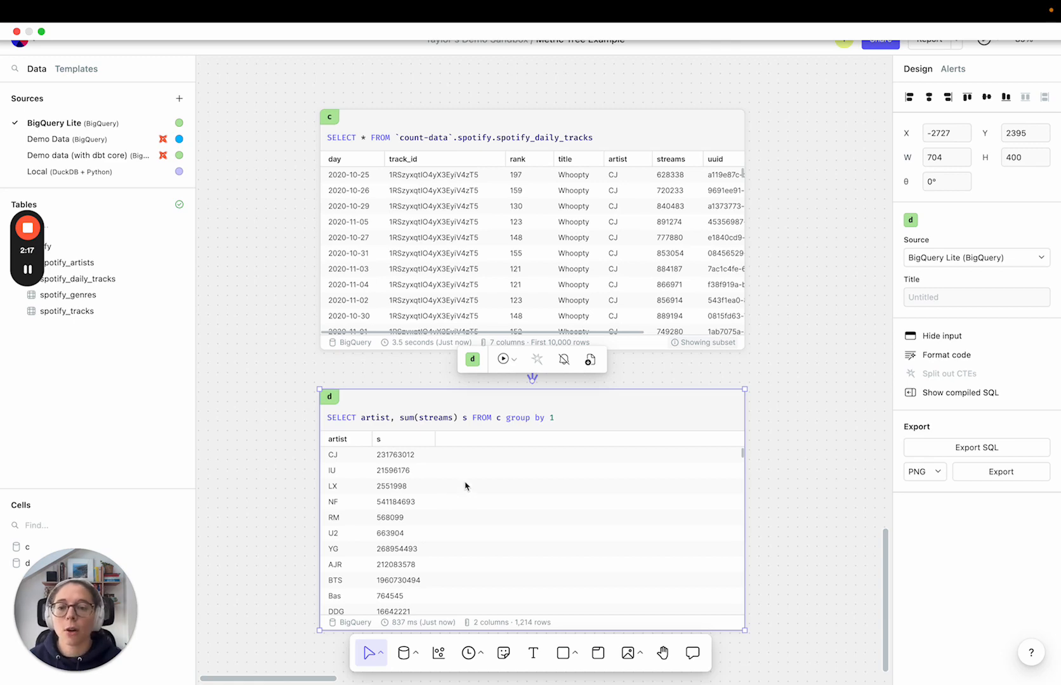
pyautogui.scroll(-3, 567, 419)
pyautogui.moveTo(539, 471); pyautogui.dragTo(367, 503)
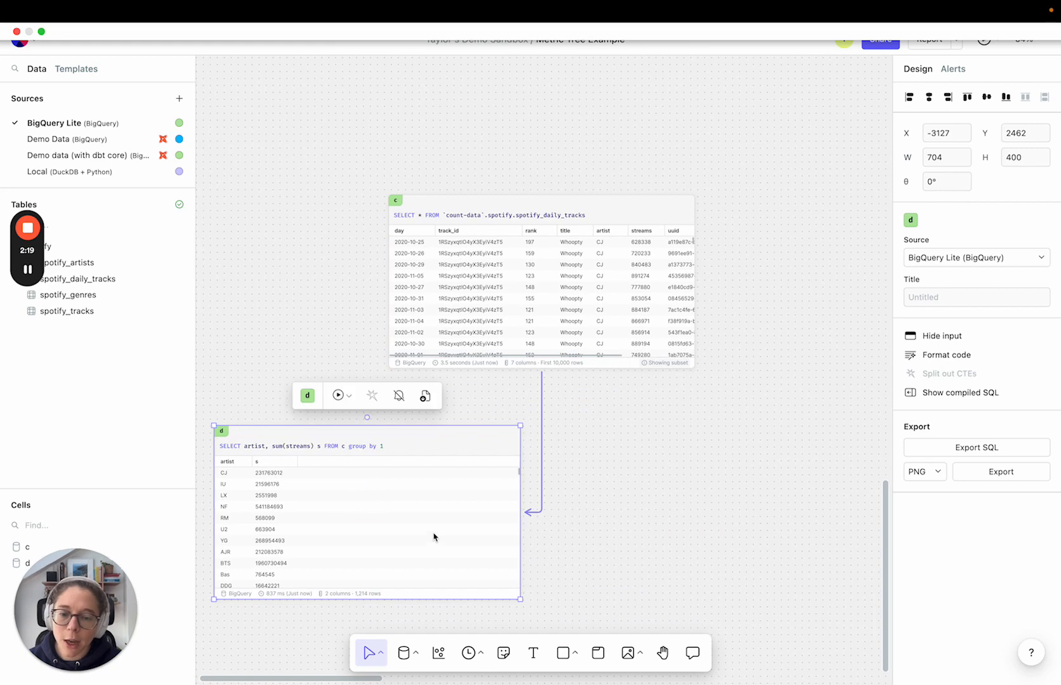
# Duplicate cell d, place the copy below and to the right of cell c, and align the original in the same row
pyautogui.press('super+c')
pyautogui.press('super+v')
pyautogui.moveTo(784, 533); pyautogui.dragTo(787, 517)
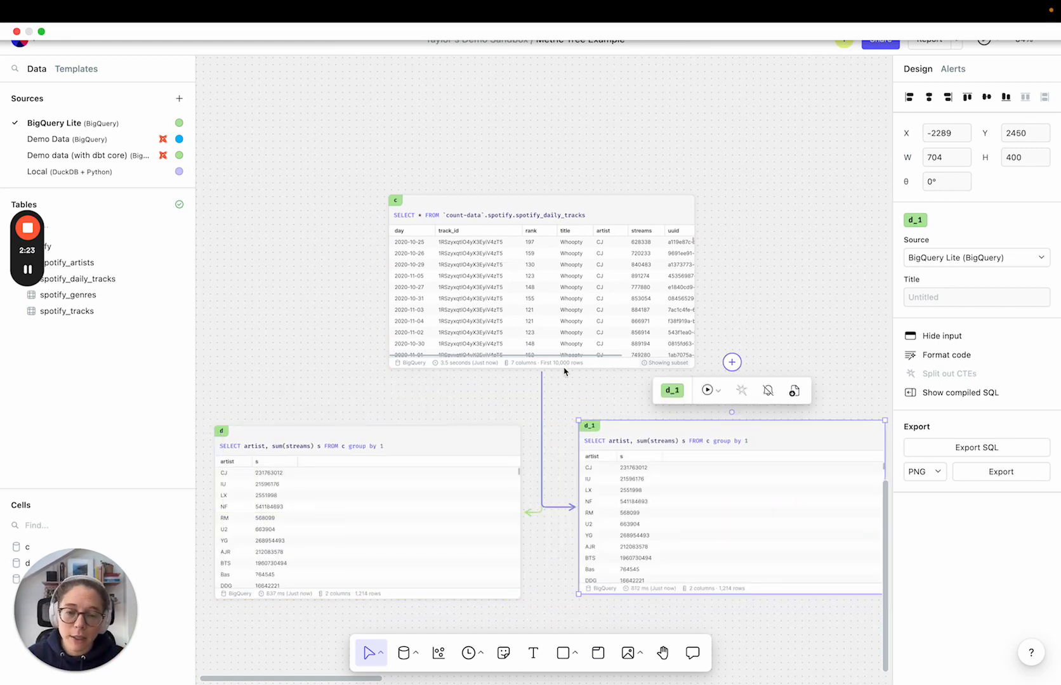
pyautogui.scroll(-3, 557, 476)
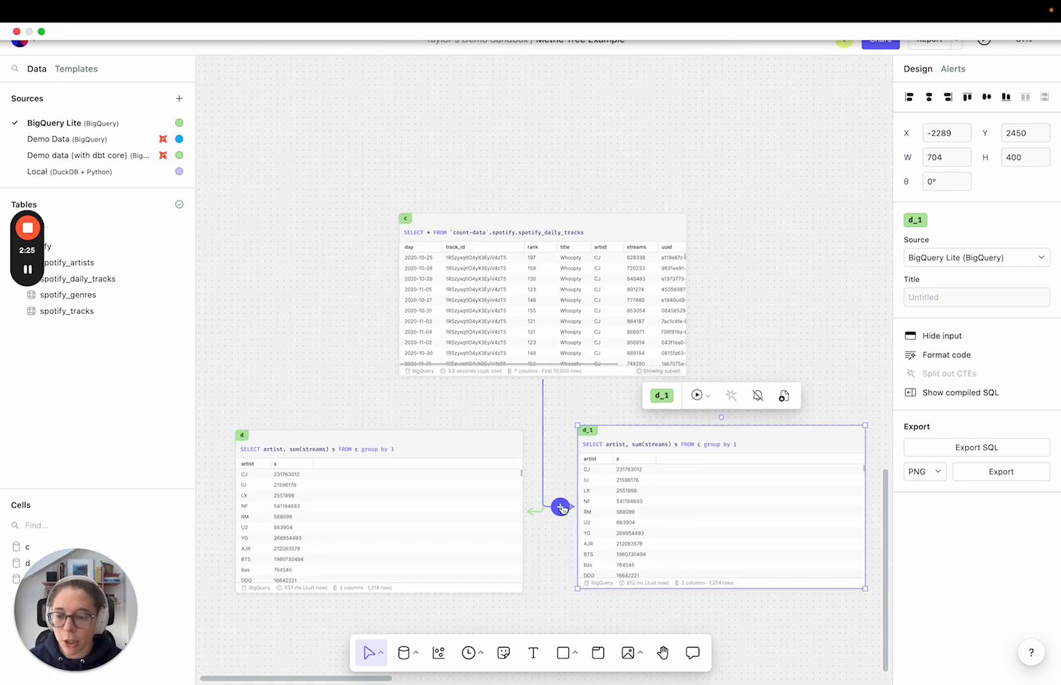
pyautogui.moveTo(474, 510); pyautogui.dragTo(458, 506)
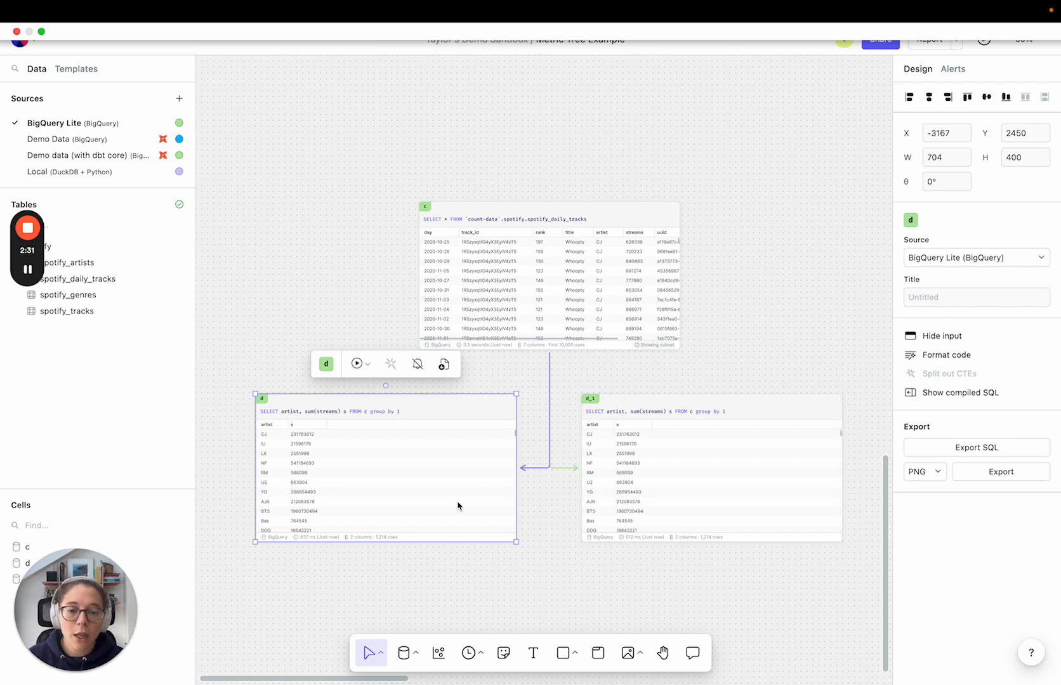
# Add a connected chart cell below cell d to visualize its streams per artist
pyautogui.scroll(-3, 464, 559)
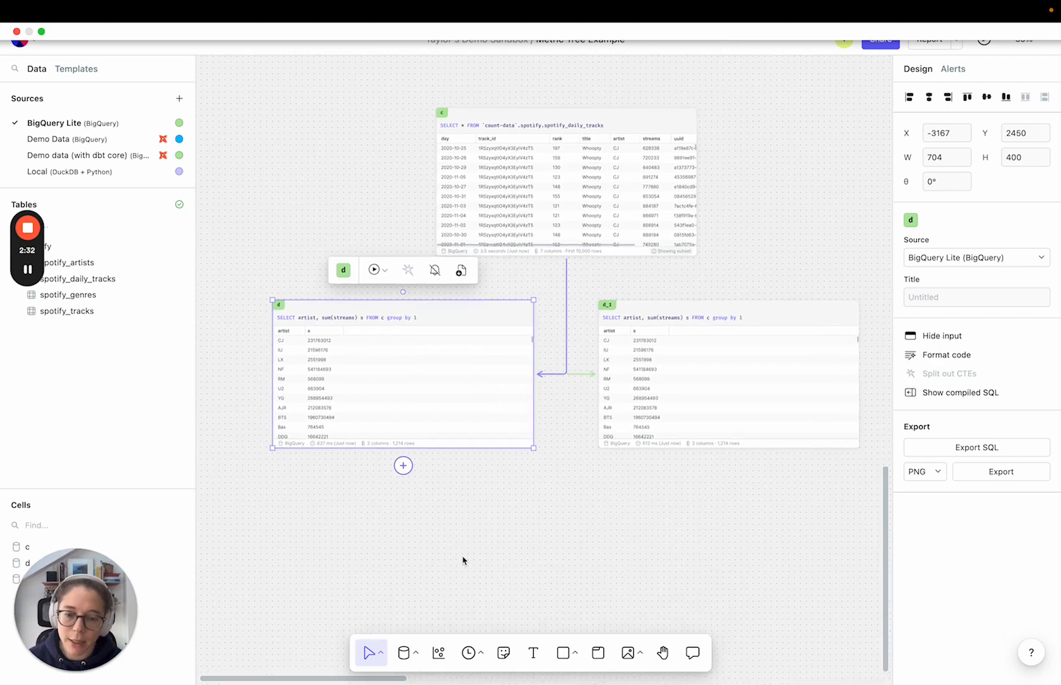
pyautogui.scroll(2, 401, 400)
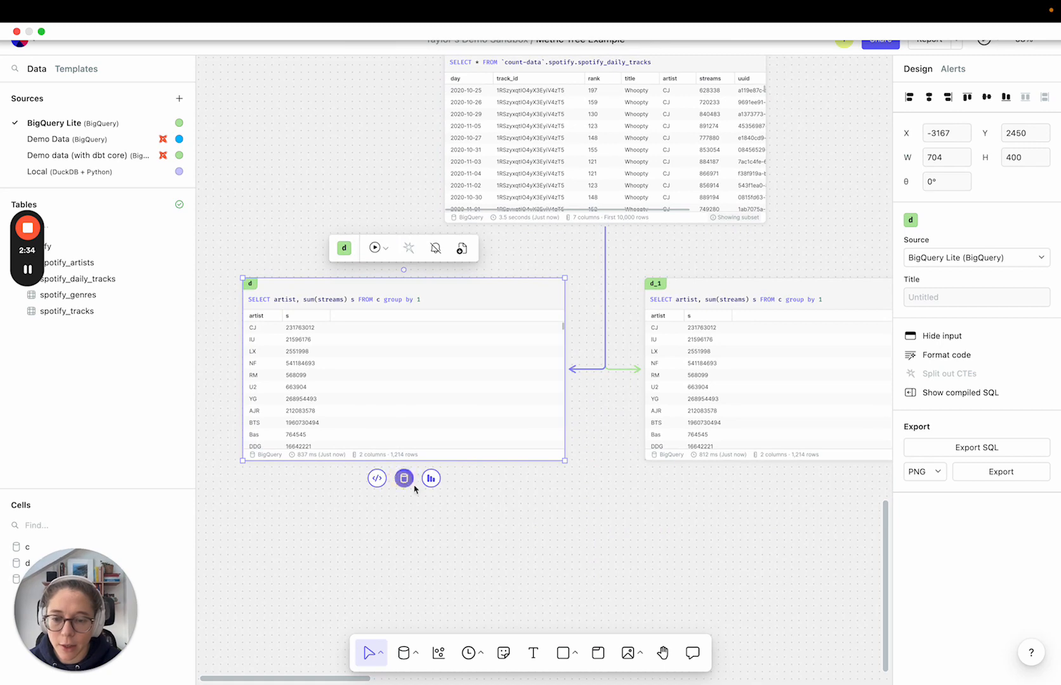
pyautogui.click(432, 478)
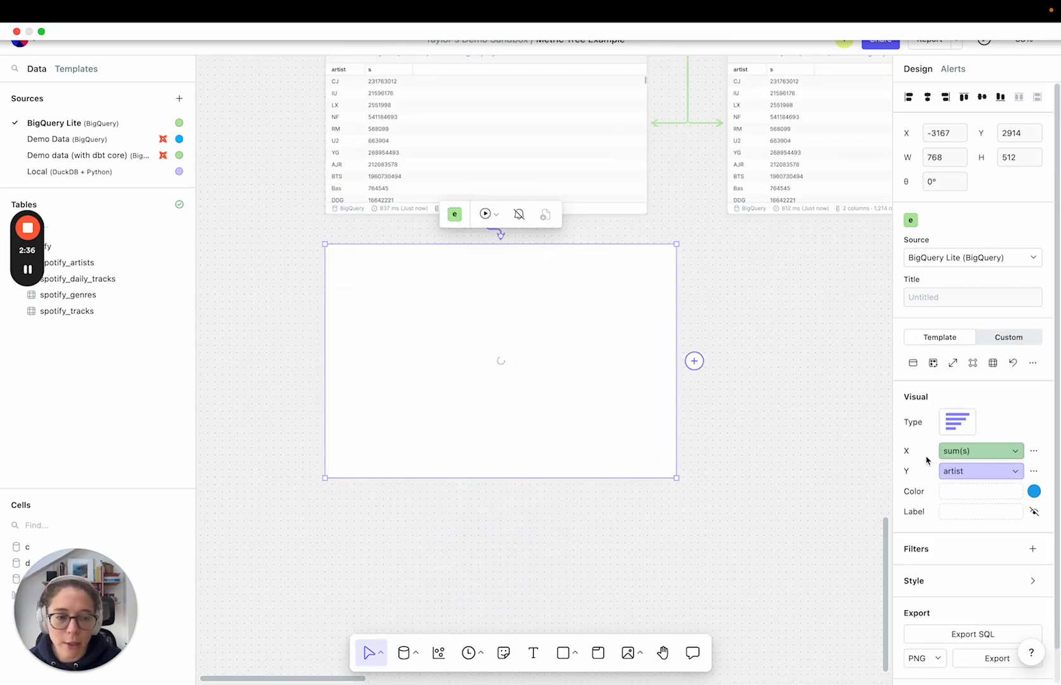
# Review the chart's template types and custom mark settings, and set its template type to stacked bar
pyautogui.click(957, 422)
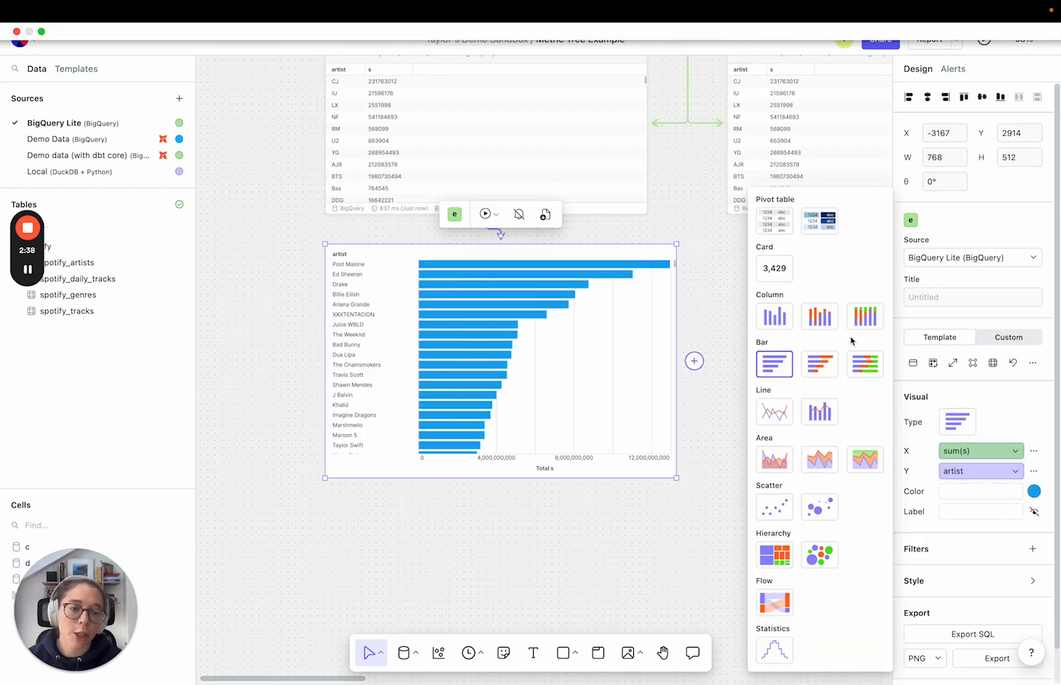
pyautogui.click(1009, 337)
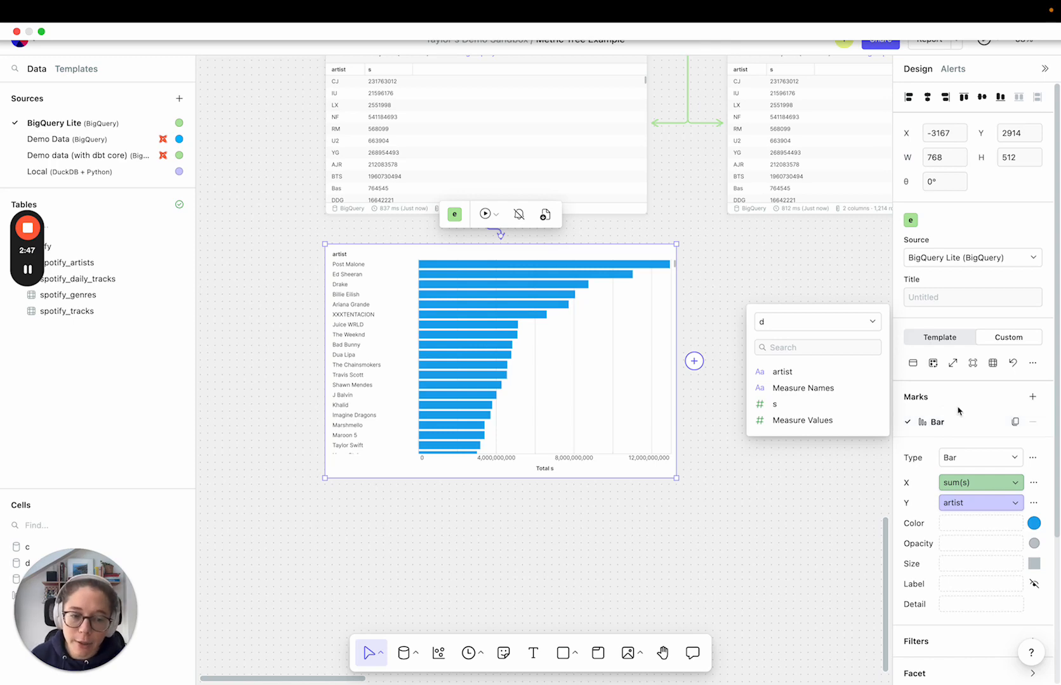
pyautogui.click(944, 336)
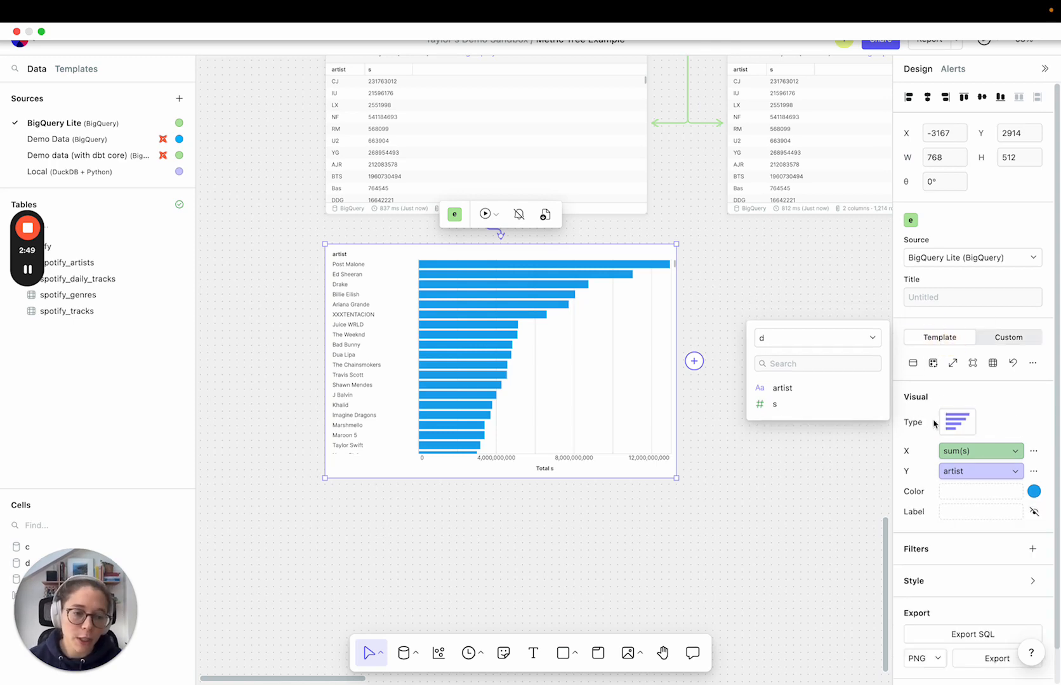
pyautogui.click(957, 421)
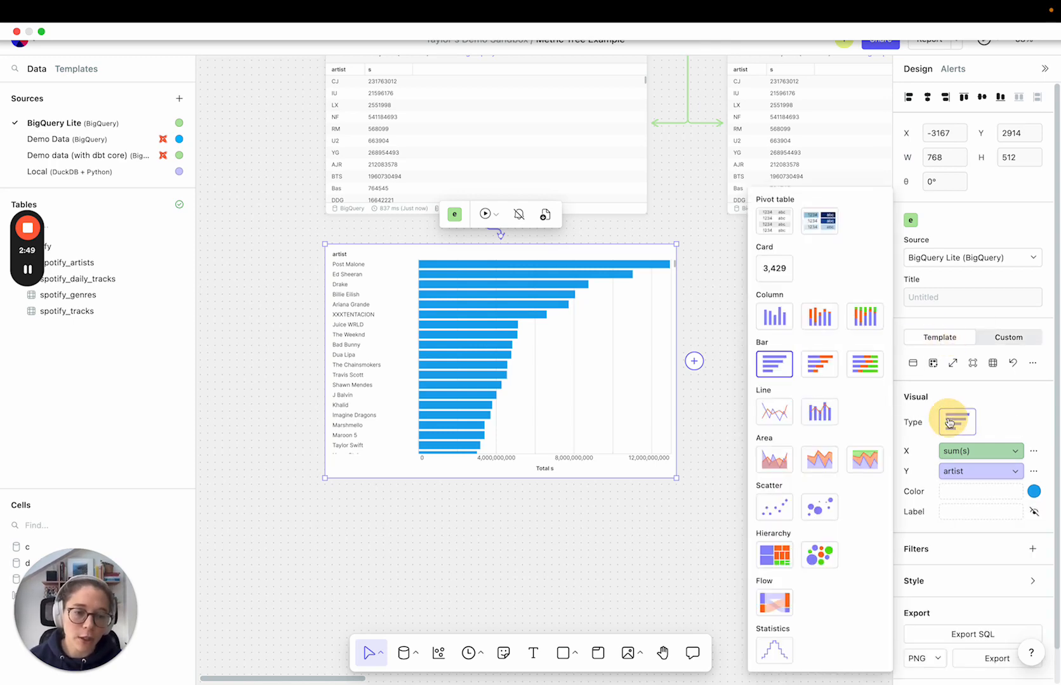
pyautogui.click(819, 364)
# Add a connected chart cell below cell d_1
pyautogui.scroll(-2, 658, 549)
pyautogui.hscroll(5, 658, 551)
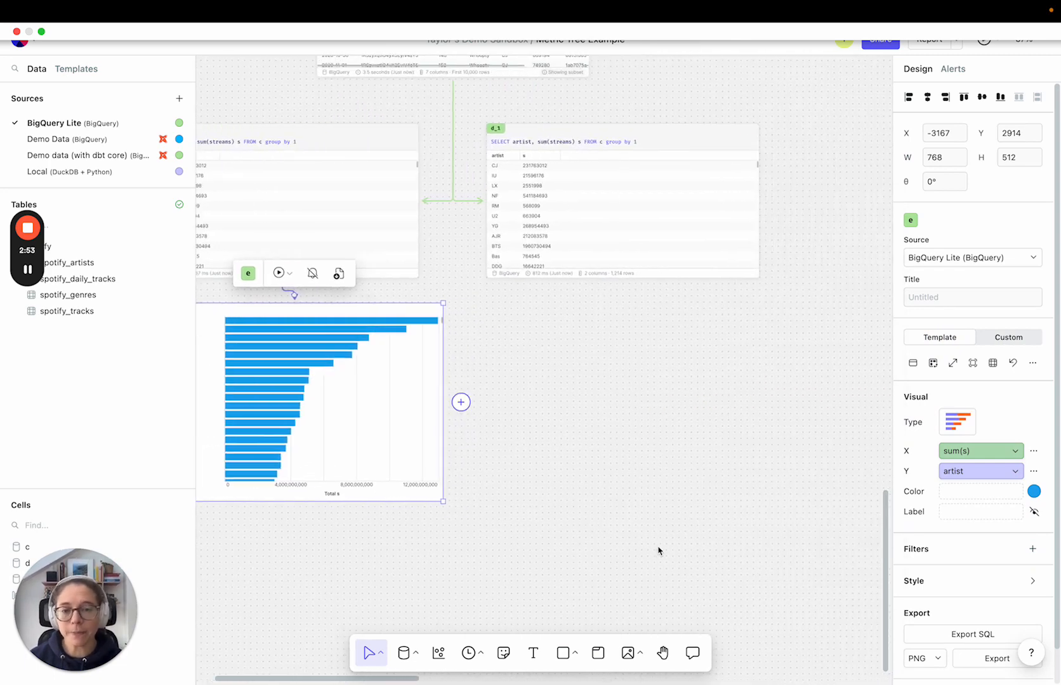
pyautogui.click(592, 238)
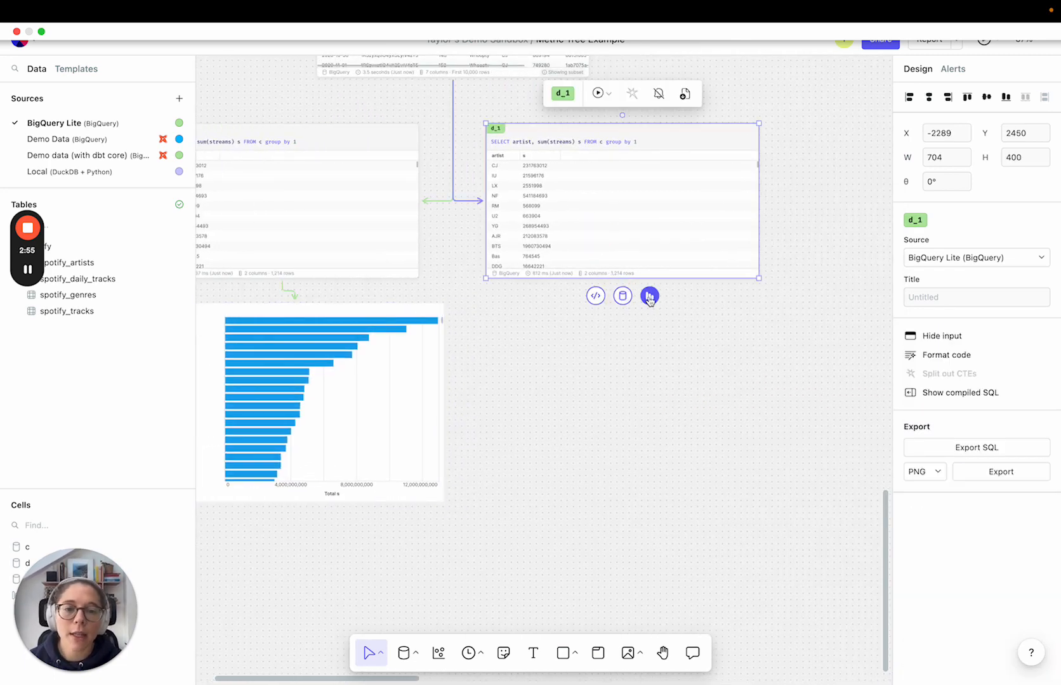
pyautogui.click(650, 295)
pyautogui.click(561, 550)
# Delete cell d_1 together with its connected chart
pyautogui.scroll(-2, 561, 551)
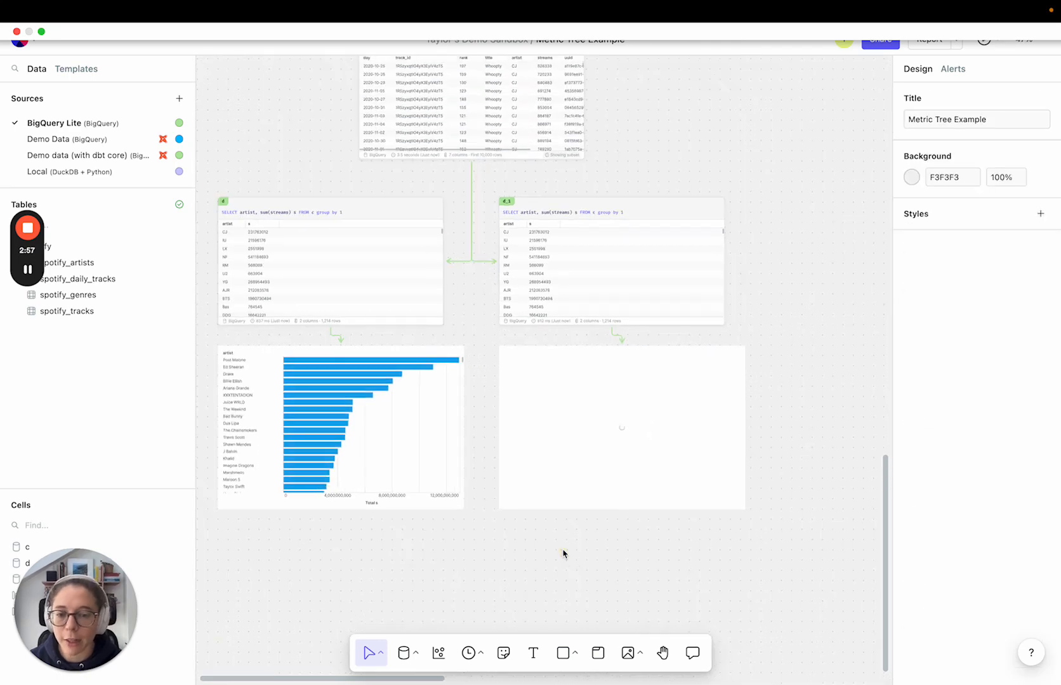
pyautogui.moveTo(567, 551); pyautogui.dragTo(572, 299)
pyautogui.press('BackSpace')
# Add a date picker control to the empty canvas area above cell c
pyautogui.scroll(5, 573, 299)
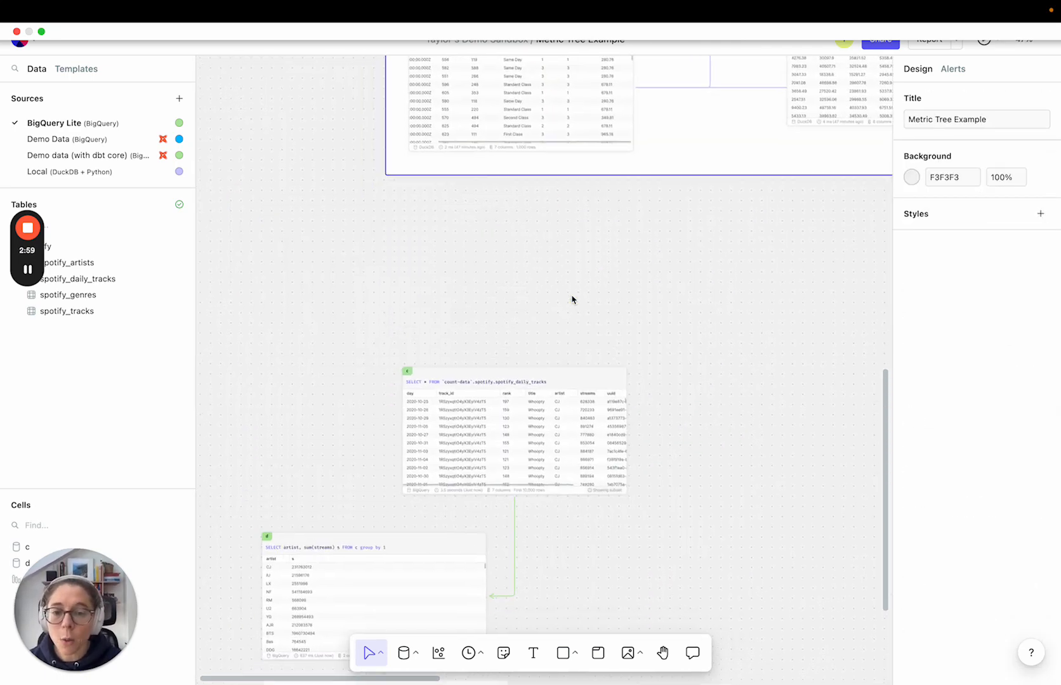
pyautogui.scroll(2, 572, 300)
pyautogui.scroll(2, 573, 300)
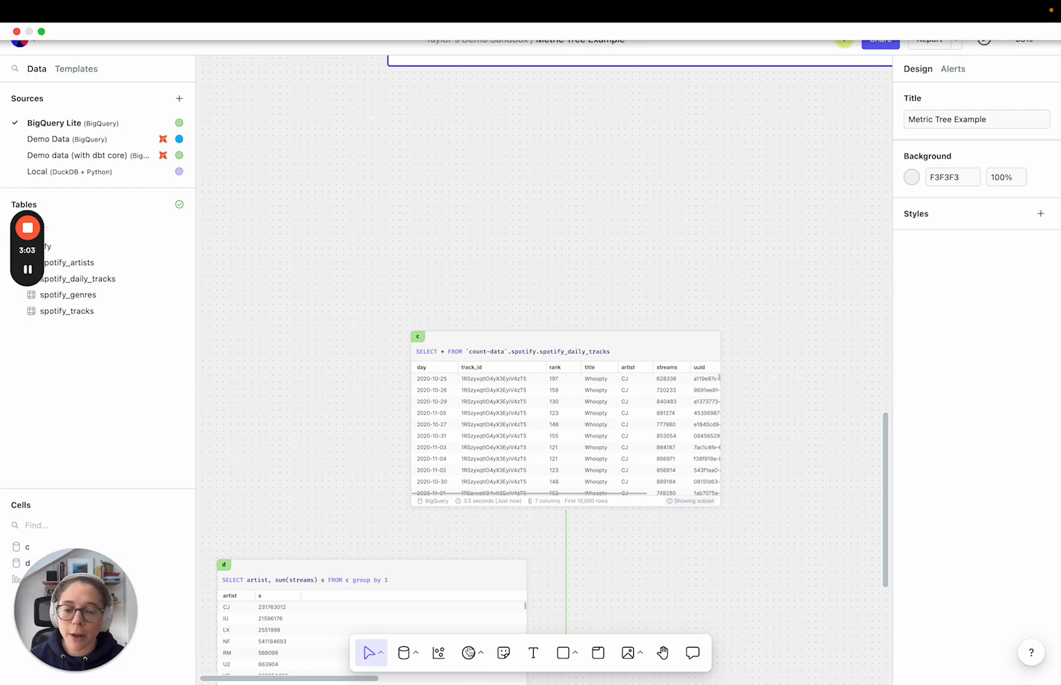
pyautogui.click(469, 658)
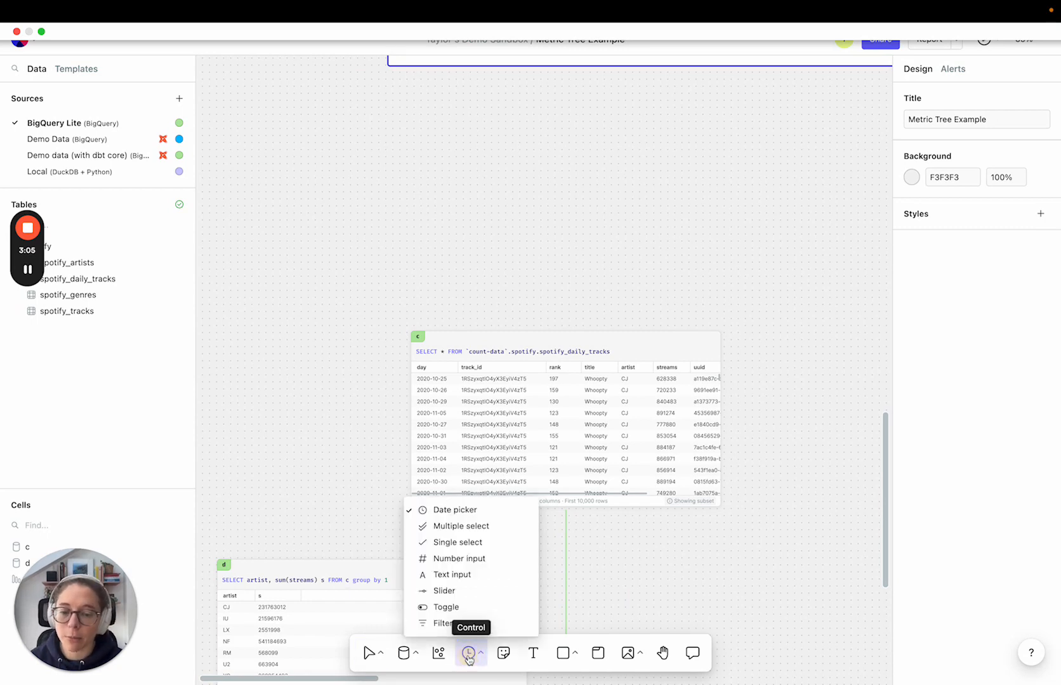
pyautogui.click(472, 271)
# Set the date picker's value to 2 Feb 2024
pyautogui.scroll(3, 462, 273)
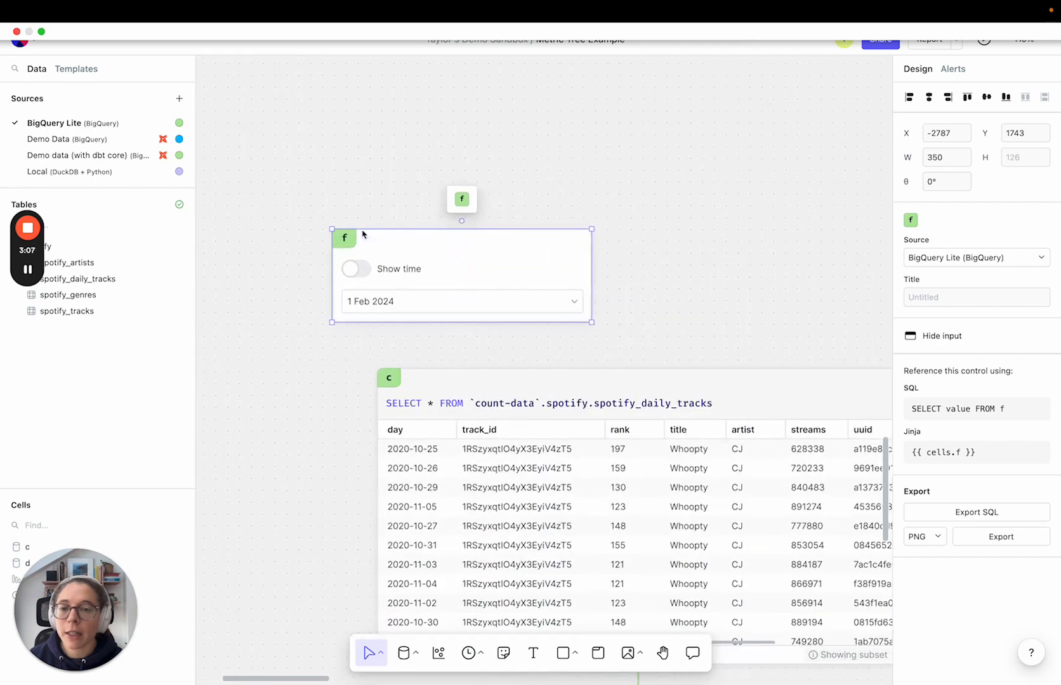
pyautogui.click(426, 309)
pyautogui.click(447, 398)
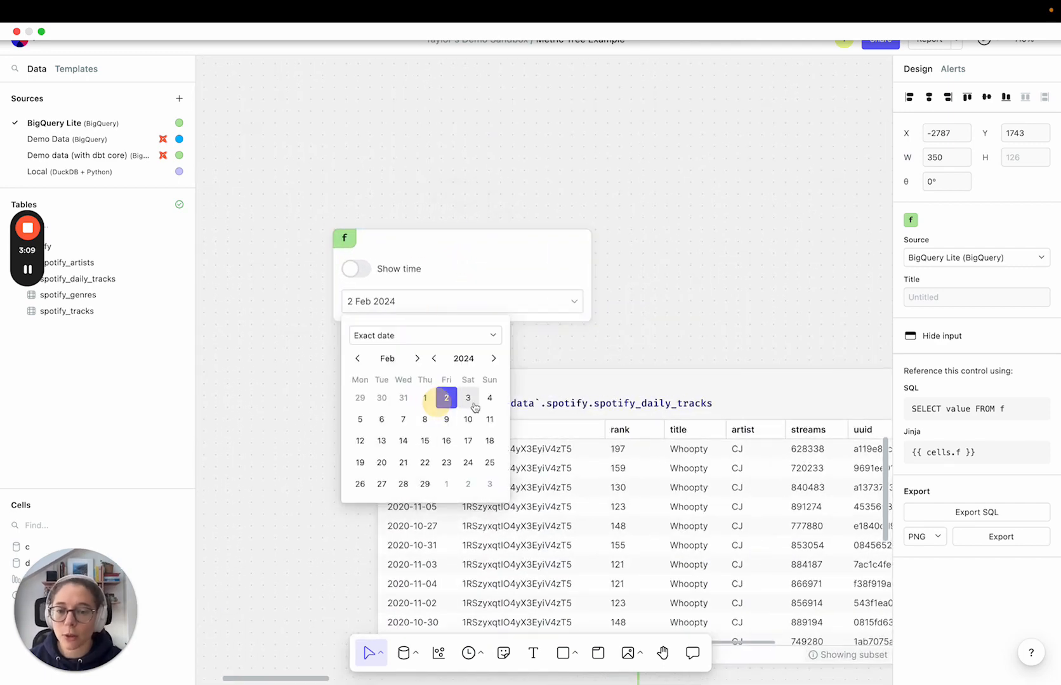
pyautogui.click(323, 214)
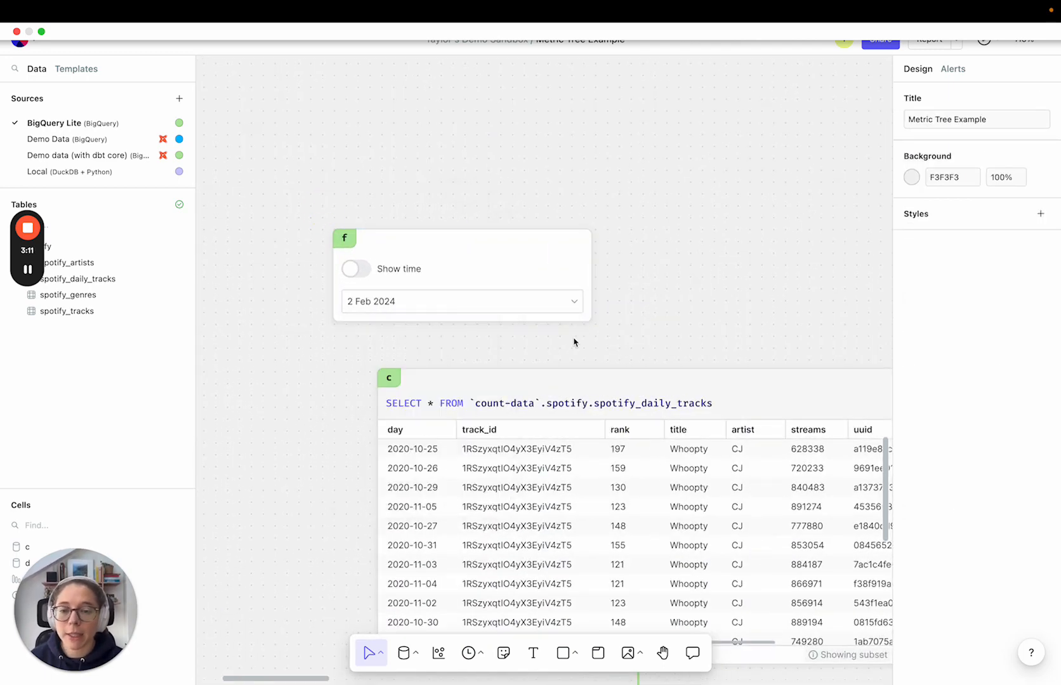
# Delete the date picker control above cell c
pyautogui.click(539, 394)
pyautogui.moveTo(272, 189); pyautogui.dragTo(450, 261)
pyautogui.press('Delete')
# Delete cells c and d together with the bar chart connected to cell d
pyautogui.scroll(-3, 450, 263)
pyautogui.scroll(-2, 450, 263)
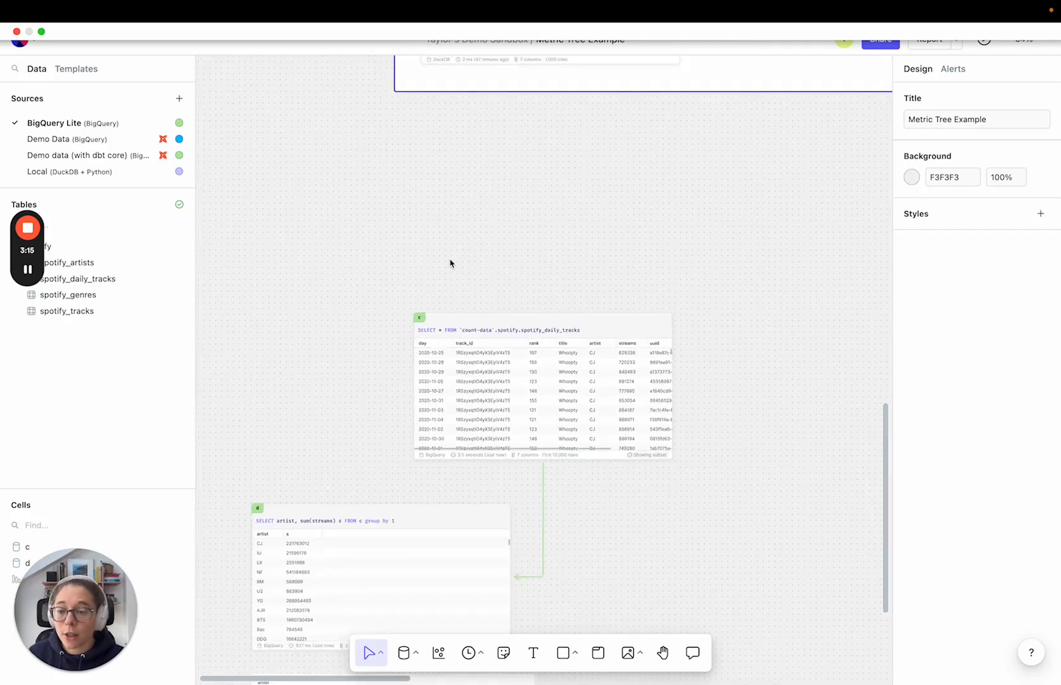
pyautogui.scroll(-5, 450, 263)
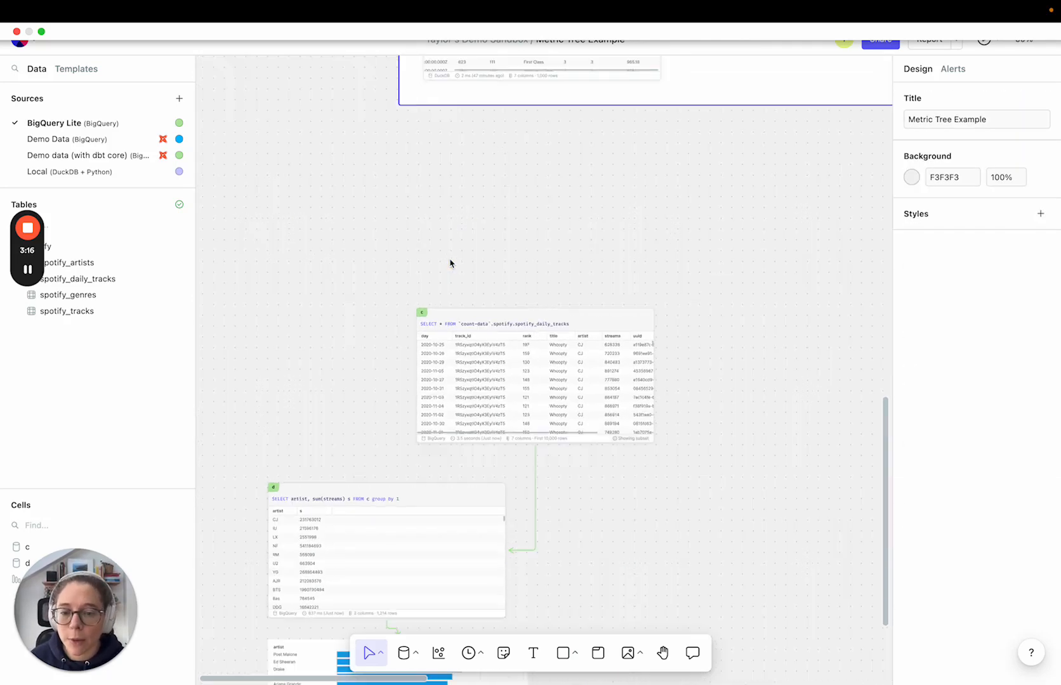
pyautogui.moveTo(311, 248); pyautogui.dragTo(556, 536)
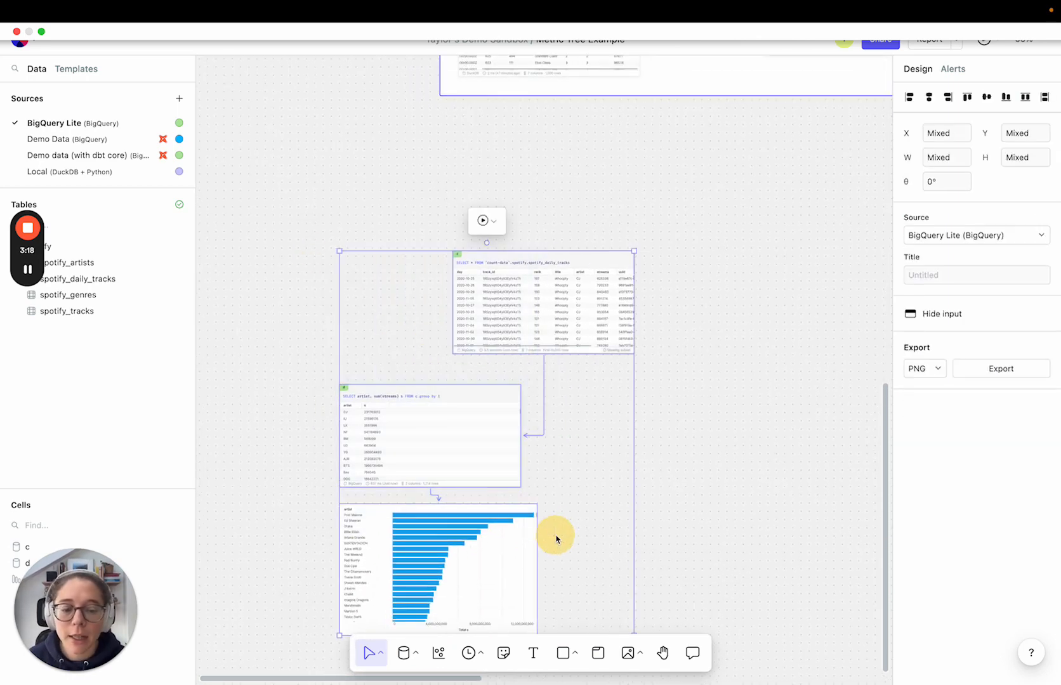
pyautogui.press('Delete')
# Examine how Frame 1 is laid out, with its Tables and Analysis columns, and where the metric charts sit beside it
pyautogui.scroll(5, 592, 505)
pyautogui.hscroll(3, 614, 481)
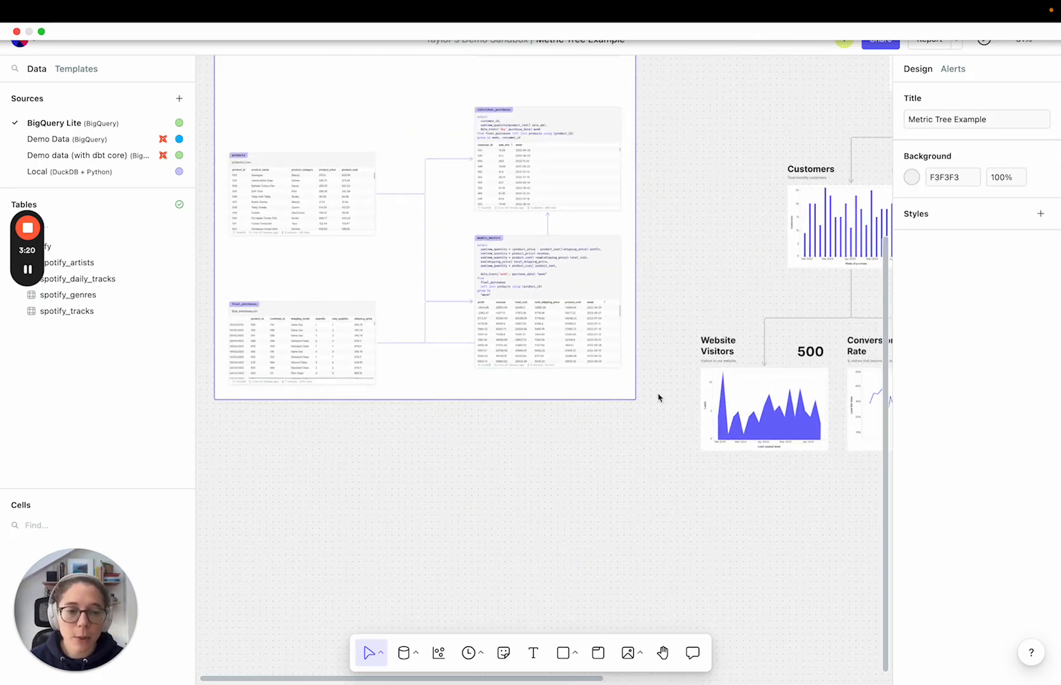
pyautogui.scroll(5, 658, 398)
pyautogui.hscroll(8, 658, 398)
pyautogui.hscroll(-10, 658, 398)
pyautogui.scroll(-3, 658, 397)
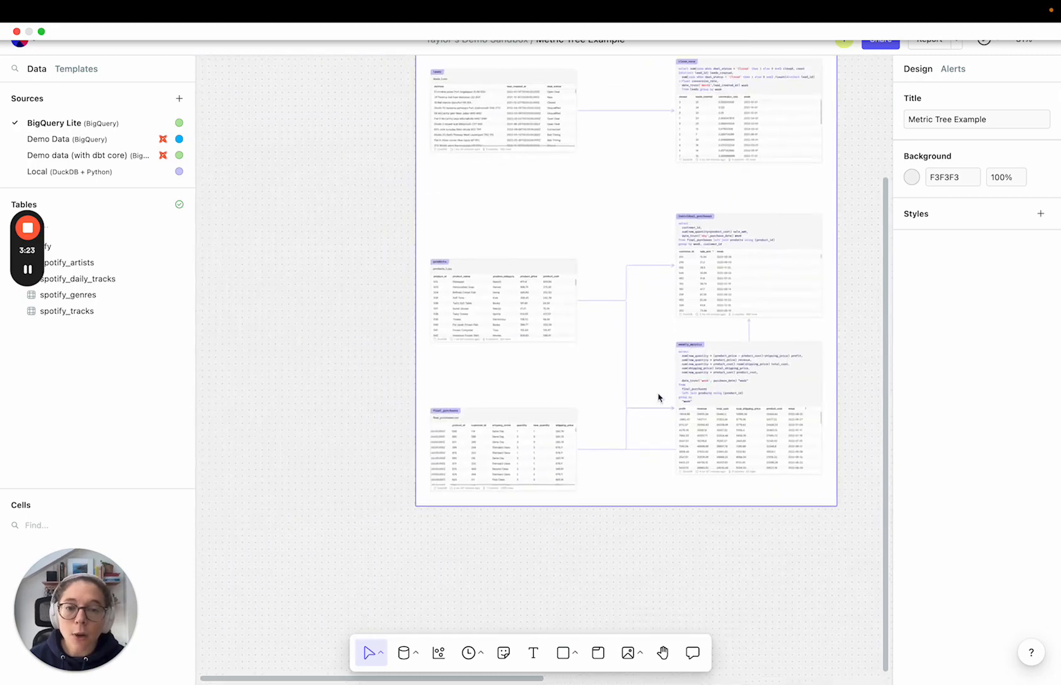
pyautogui.hscroll(3, 658, 398)
pyautogui.scroll(2, 658, 398)
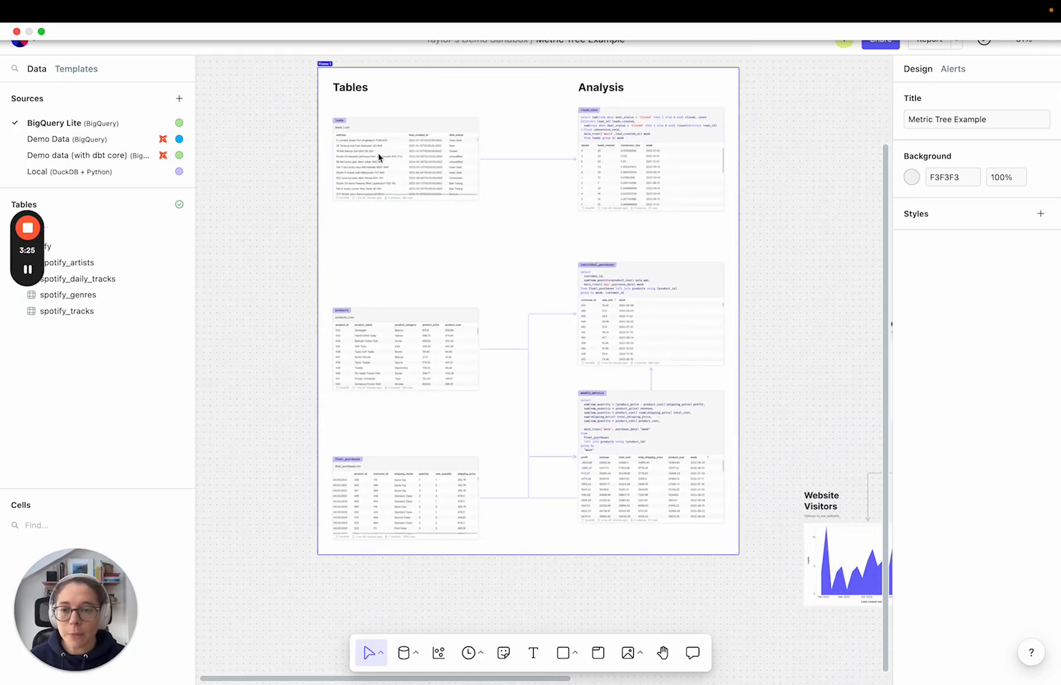
# Examine the columns and rows of the leads table, sourced from leads_1.csv, in the Tables column of Frame 1
pyautogui.scroll(5, 379, 165)
pyautogui.scroll(3, 377, 209)
pyautogui.click(385, 269)
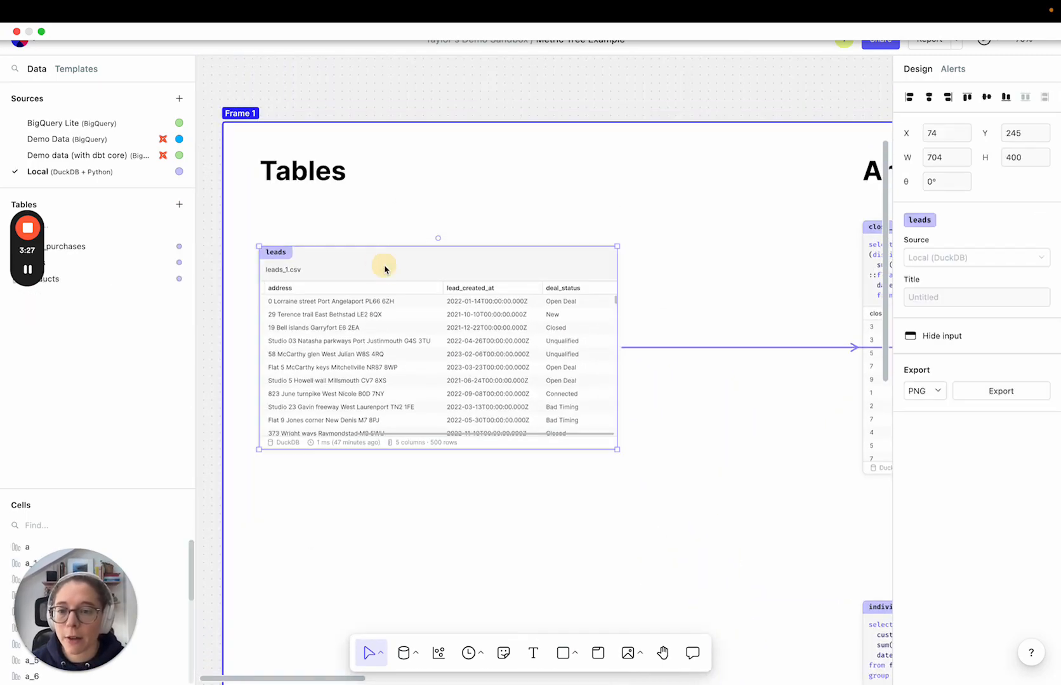
pyautogui.scroll(3, 379, 311)
pyautogui.scroll(-1, 390, 398)
pyautogui.scroll(-2, 389, 397)
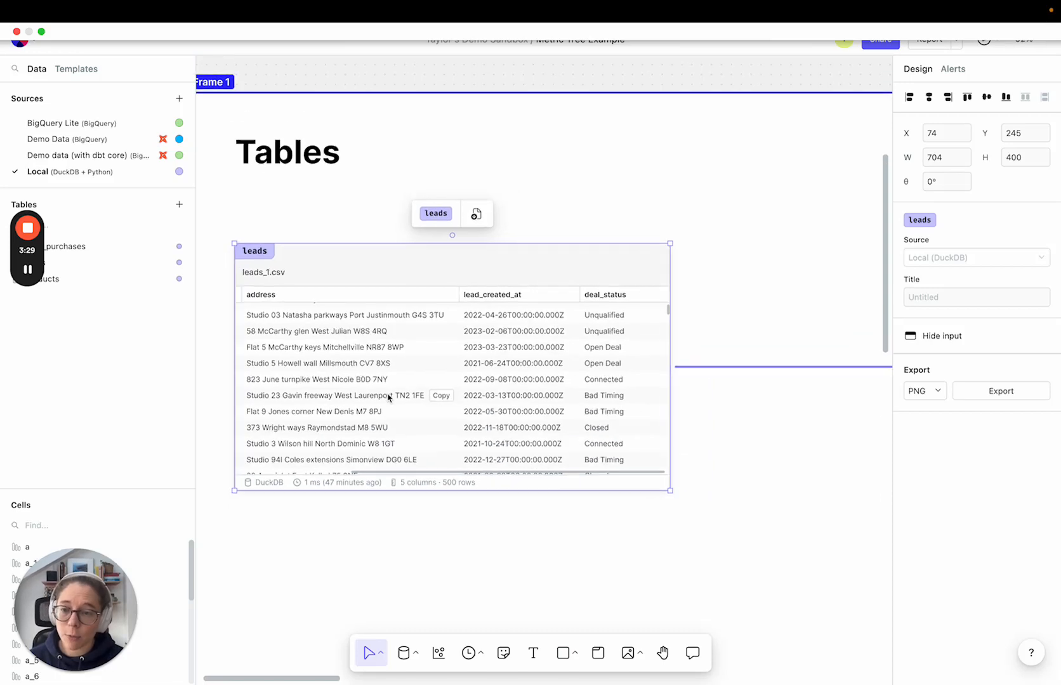
pyautogui.scroll(-1, 389, 398)
# Examine the products and final_purchases tables below the leads table
pyautogui.scroll(-8, 341, 602)
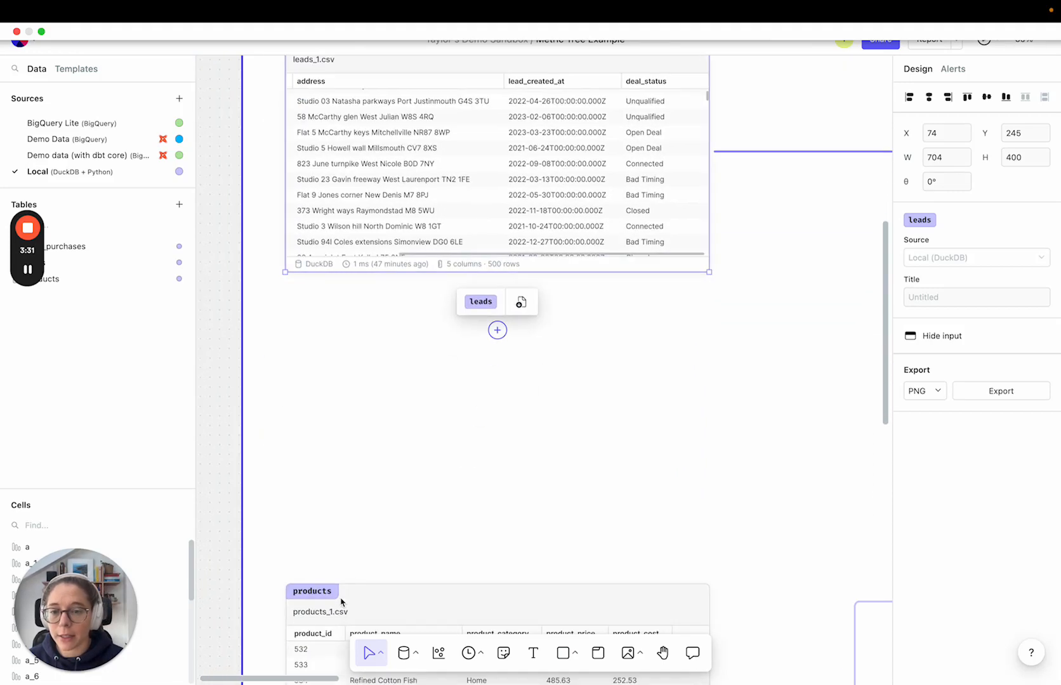
pyautogui.click(466, 356)
pyautogui.scroll(-3, 440, 444)
pyautogui.click(439, 475)
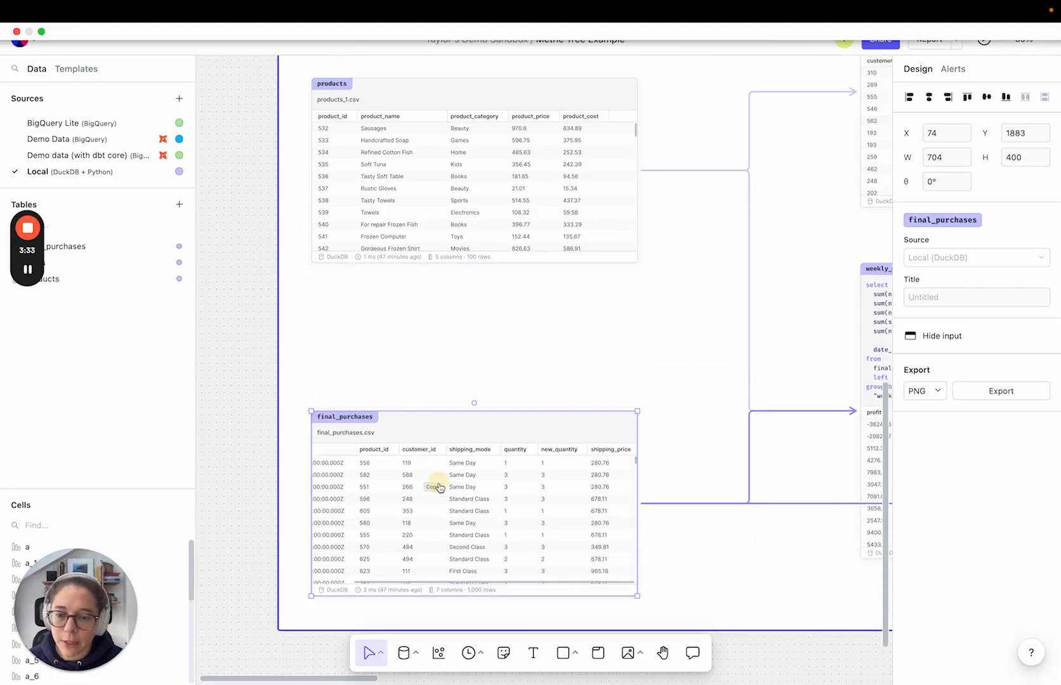
# Examine the close_rate query and its results in the Analysis column
pyautogui.scroll(8, 443, 417)
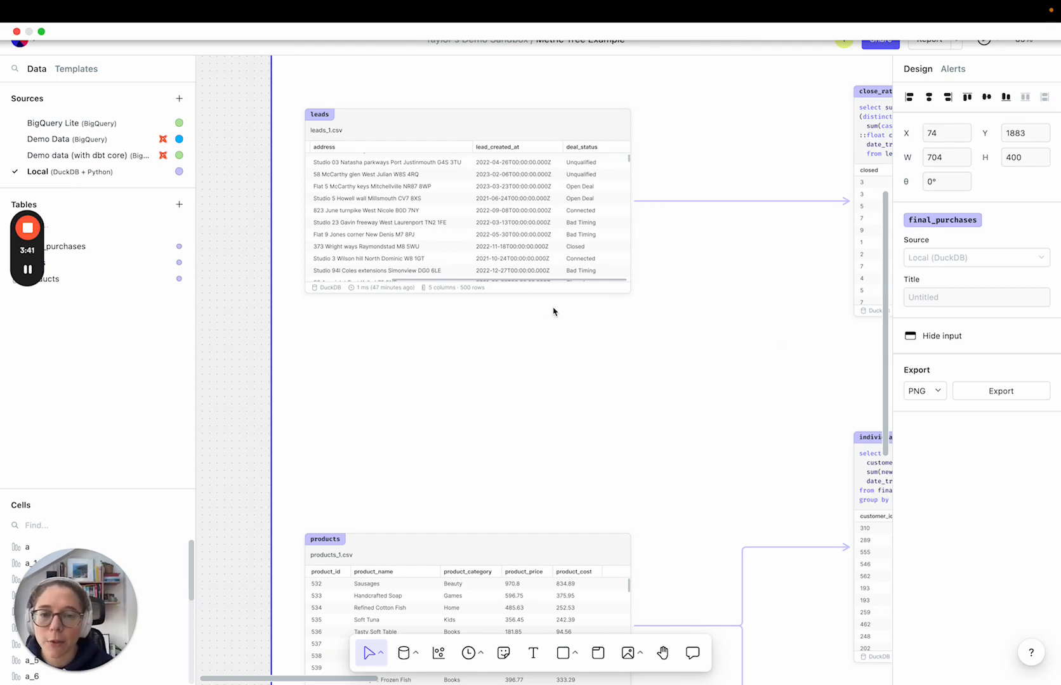
pyautogui.hscroll(8, 554, 312)
pyautogui.click(527, 287)
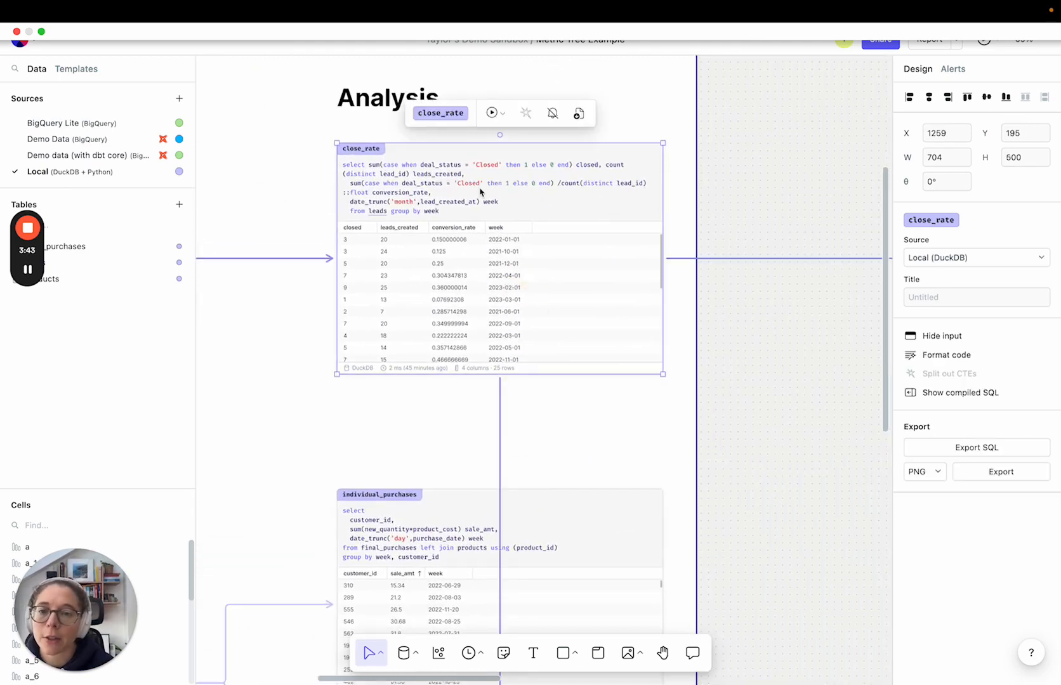
# Examine the individual_purchases query and its results below close_rate in the Analysis column
pyautogui.scroll(5, 480, 190)
pyautogui.scroll(-3, 476, 131)
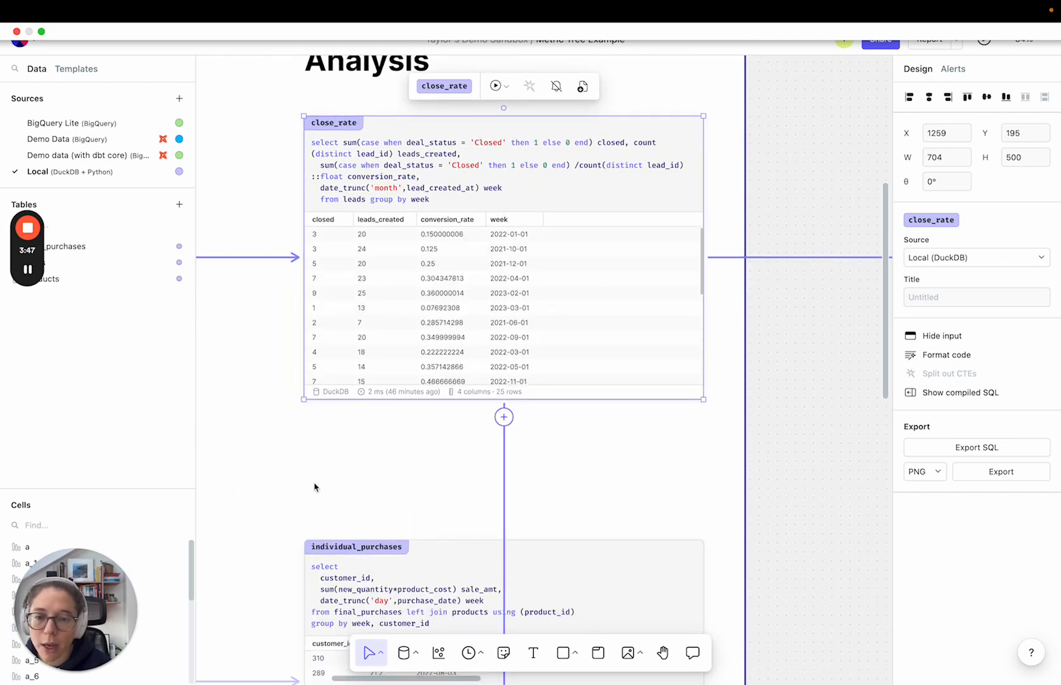
pyautogui.scroll(-7, 292, 475)
pyautogui.click(467, 312)
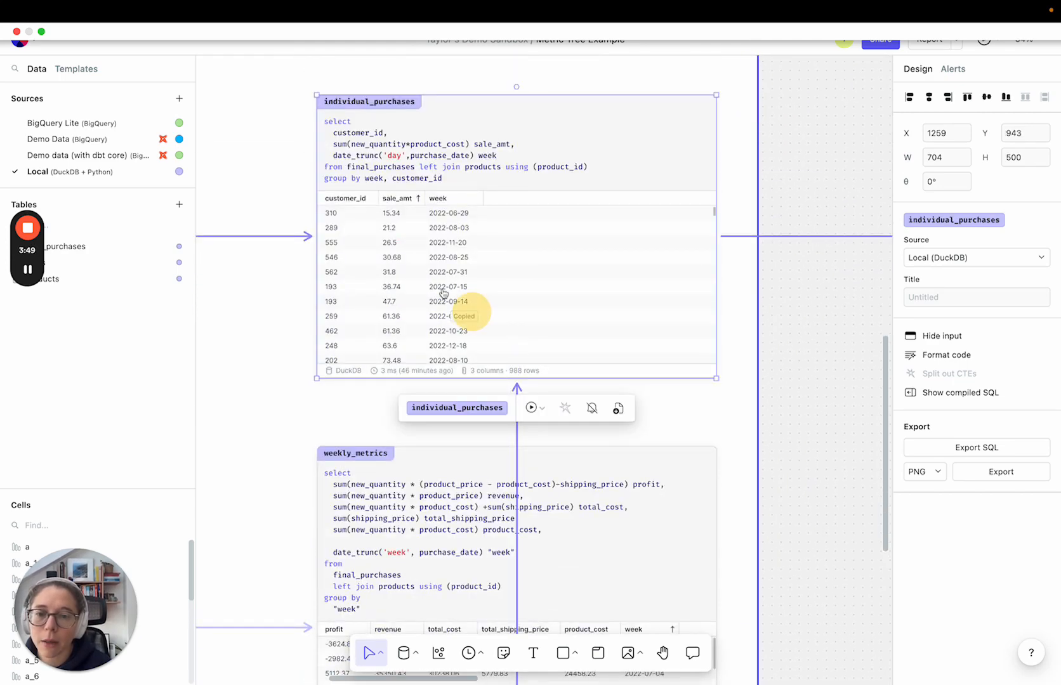
pyautogui.scroll(-1, 263, 350)
pyautogui.scroll(-3, 271, 359)
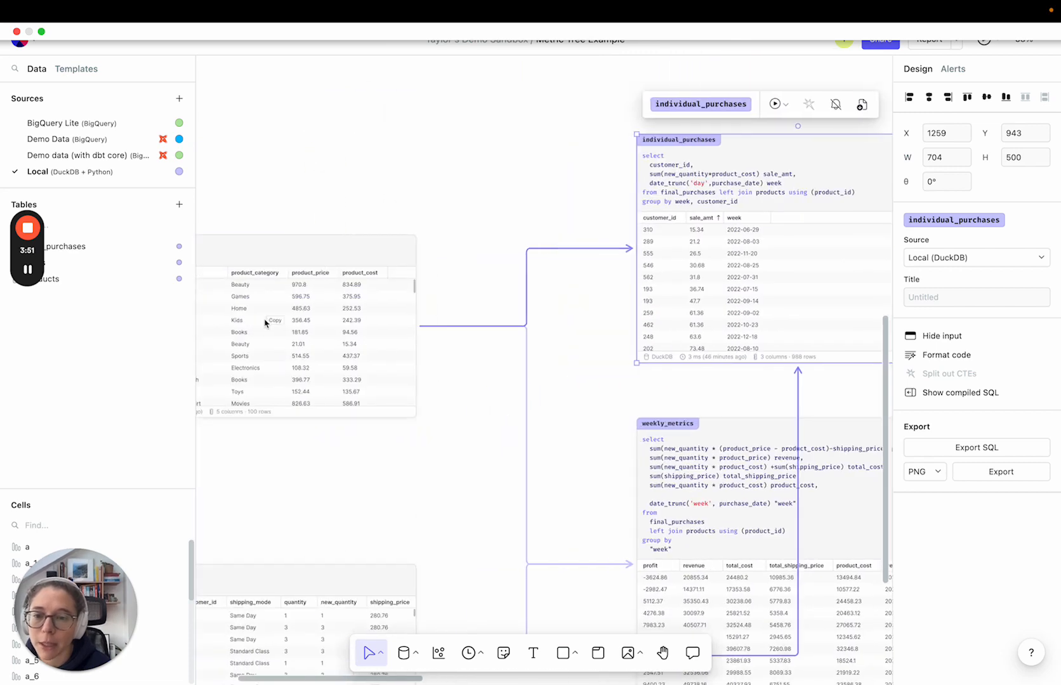
# Examine the weekly_metrics query, the tables feeding it, and its result columns
pyautogui.scroll(2, 296, 296)
pyautogui.hscroll(5, 477, 426)
pyautogui.scroll(-2, 476, 426)
pyautogui.click(580, 382)
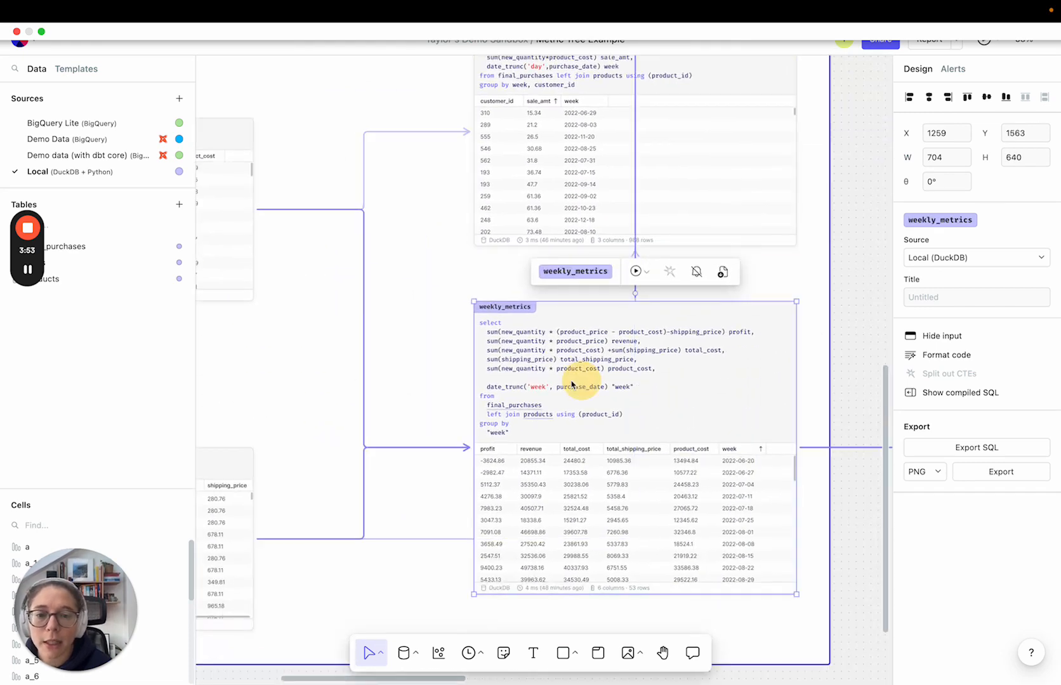
pyautogui.hscroll(-1, 406, 453)
pyautogui.scroll(-1, 407, 453)
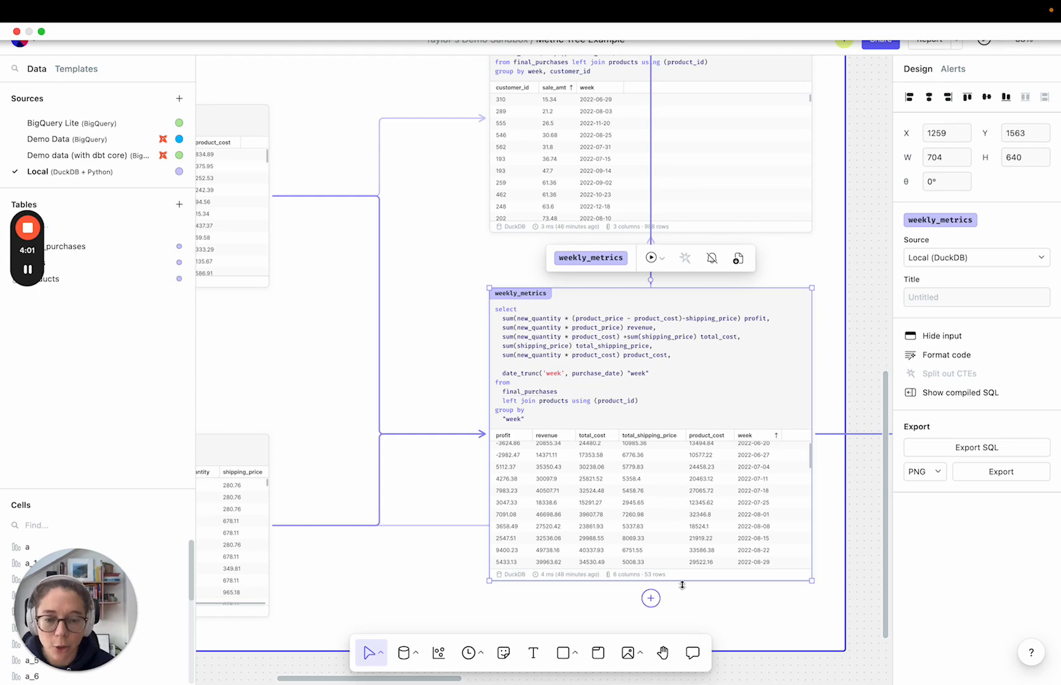
pyautogui.scroll(-3, 733, 536)
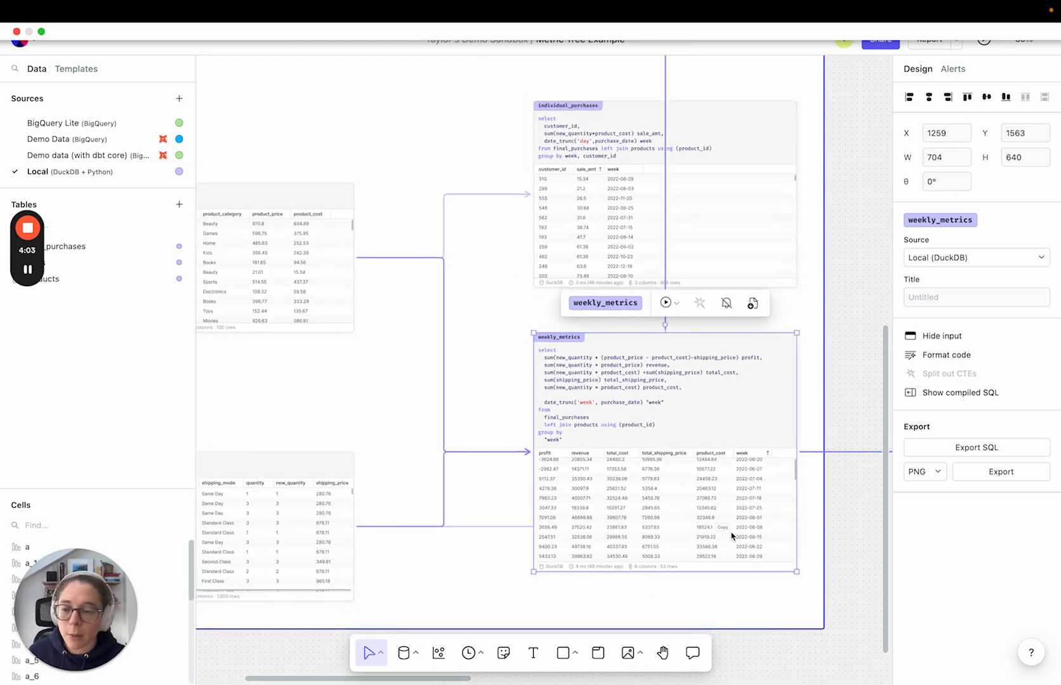
# Move the Profit and Revenue charts out of the metric tree and stack them beside the Analysis column of Frame 1
pyautogui.click(847, 398)
pyautogui.hscroll(10, 847, 398)
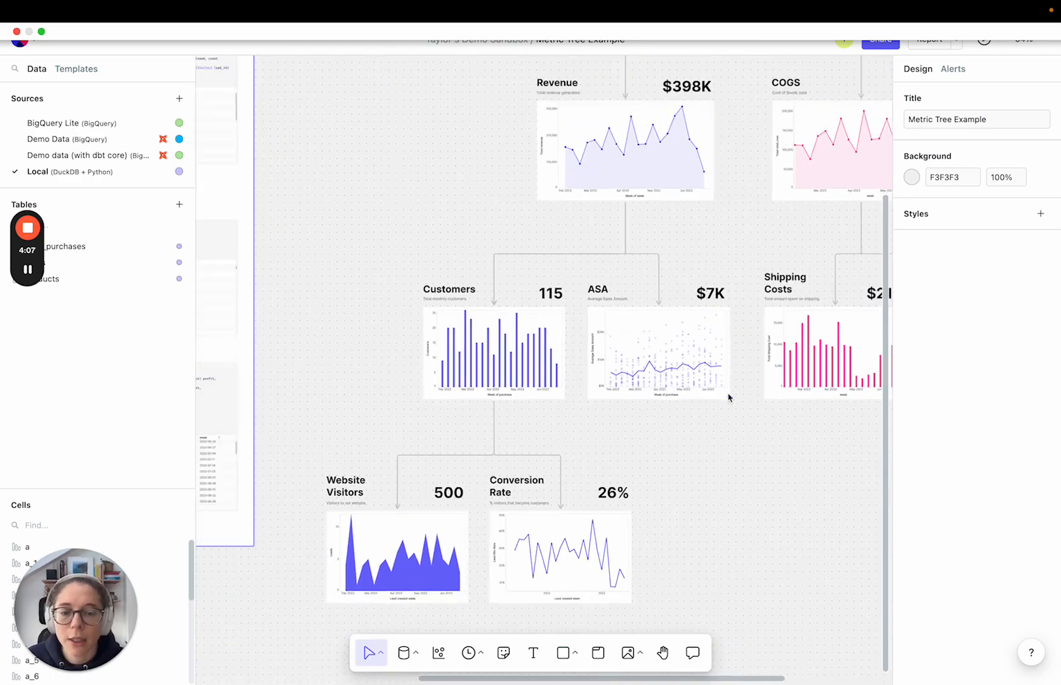
pyautogui.scroll(10, 728, 398)
pyautogui.hscroll(5, 728, 398)
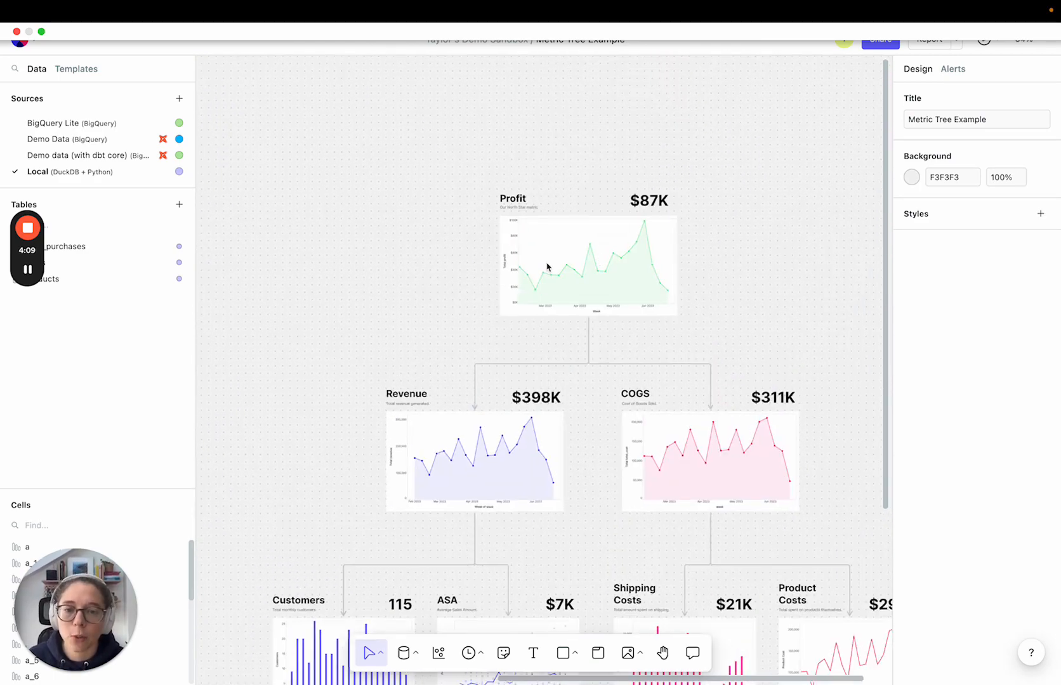
pyautogui.hscroll(-4, 640, 277)
pyautogui.scroll(-3, 640, 277)
pyautogui.click(710, 269)
pyautogui.moveTo(710, 269); pyautogui.dragTo(469, 428)
pyautogui.moveTo(626, 405); pyautogui.dragTo(448, 536)
pyautogui.scroll(-4, 471, 512)
pyautogui.scroll(-1, 471, 512)
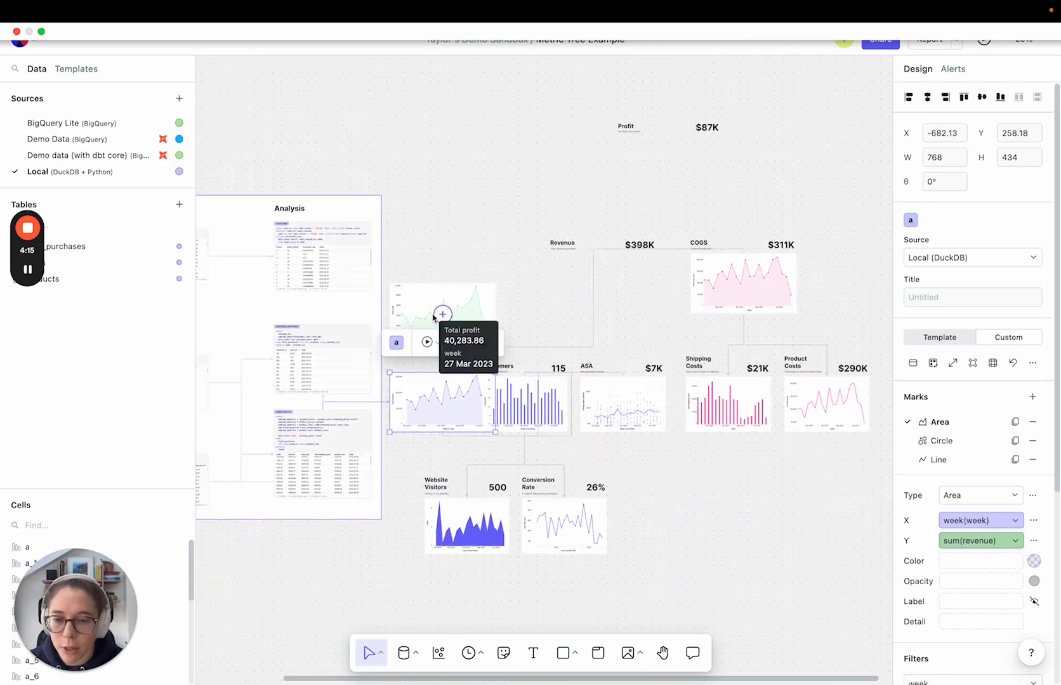
# Examine how the moved Revenue chart connects to the weekly_metrics query and its fields
pyautogui.scroll(-1, 433, 317)
pyautogui.scroll(8, 433, 346)
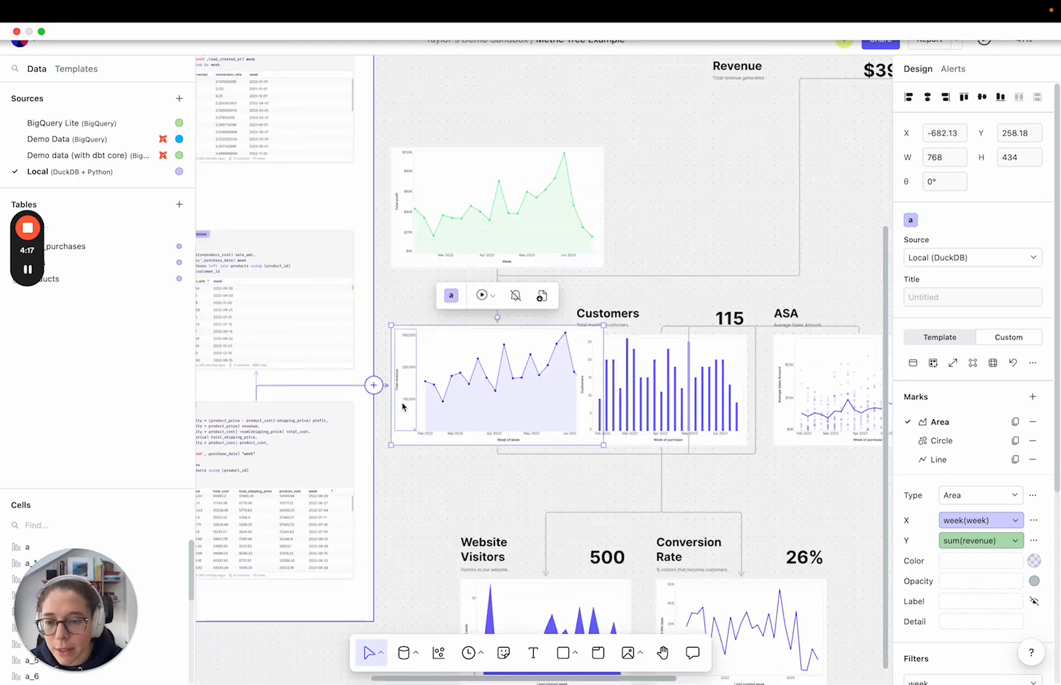
pyautogui.scroll(4, 402, 407)
pyautogui.click(479, 326)
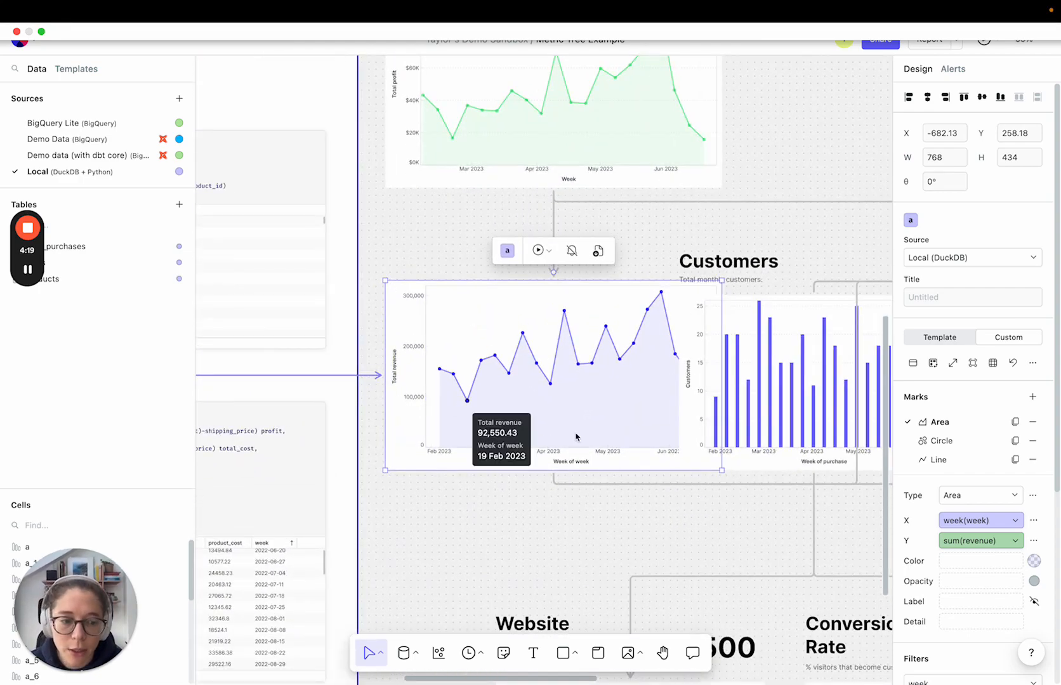
pyautogui.hscroll(-10, 521, 533)
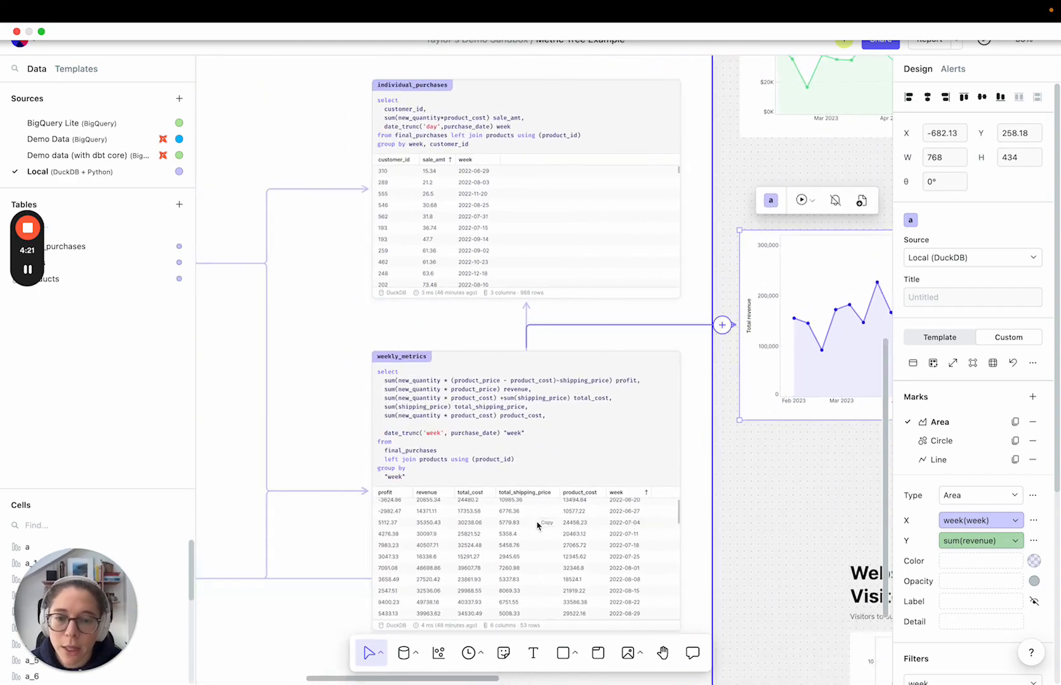
pyautogui.hscroll(1, 577, 411)
pyautogui.hscroll(2, 594, 526)
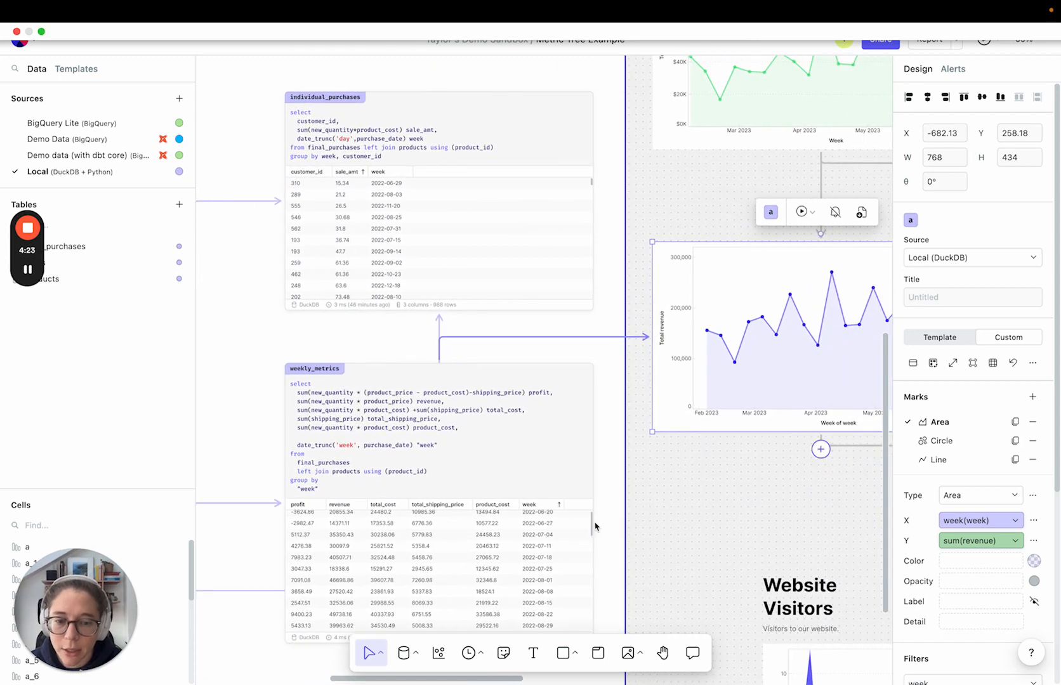
pyautogui.scroll(-3, 596, 526)
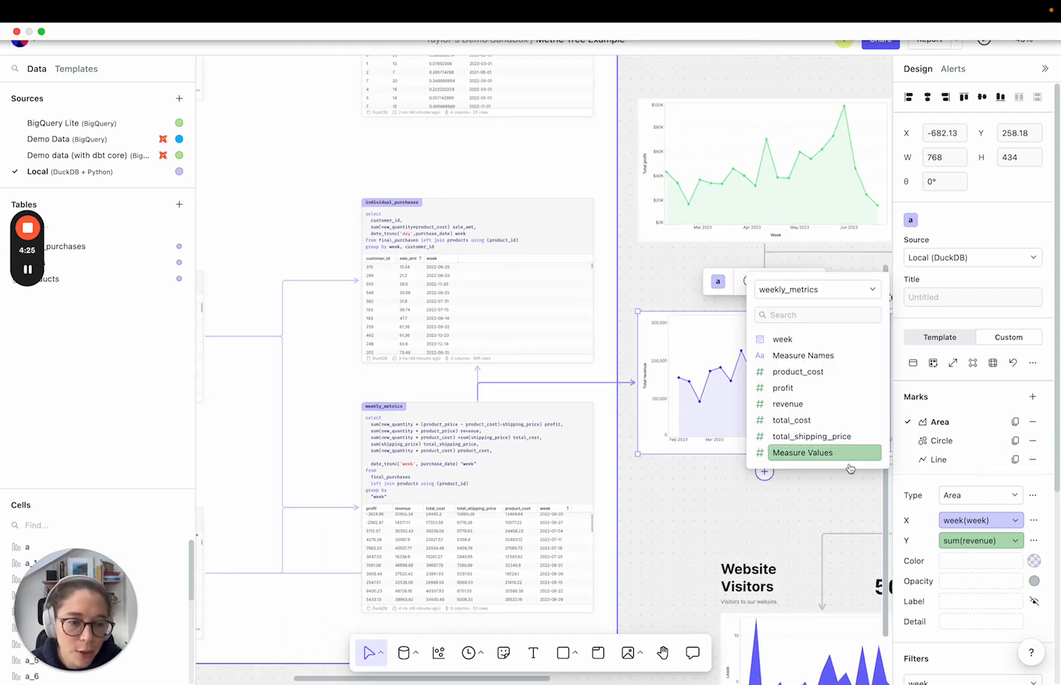
pyautogui.scroll(-5, 596, 544)
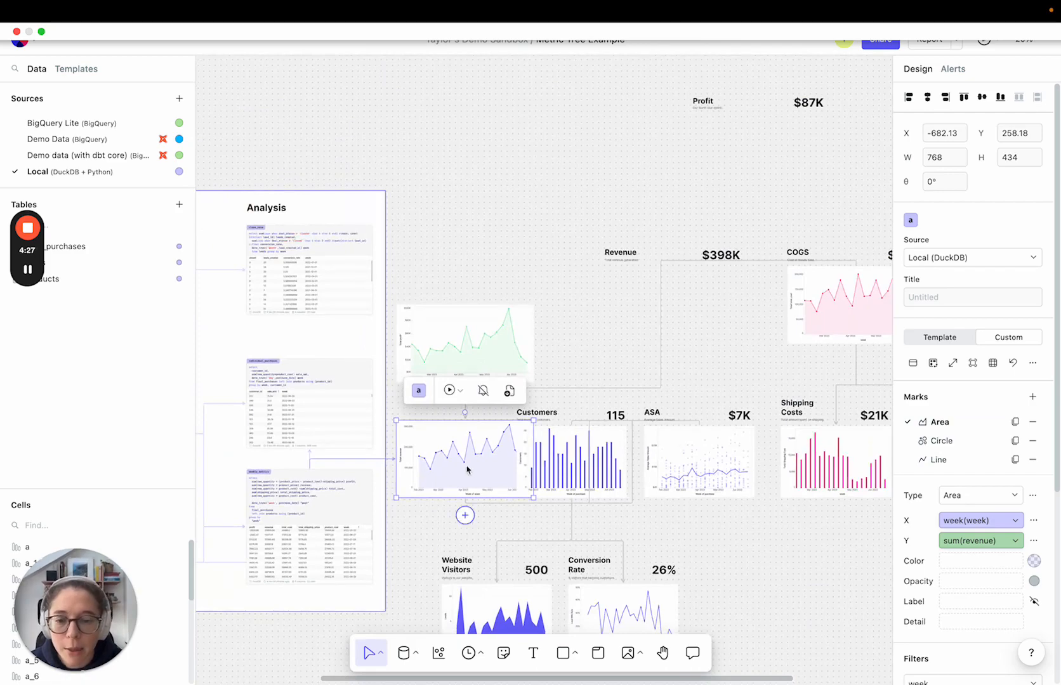
# Return the Revenue and Profit charts to their places under their headings in the metric tree
pyautogui.moveTo(470, 470); pyautogui.dragTo(675, 305)
pyautogui.scroll(3, 666, 311)
pyautogui.click(427, 360)
pyautogui.scroll(3, 380, 381)
pyautogui.moveTo(360, 416); pyautogui.dragTo(716, 186)
pyautogui.click(488, 252)
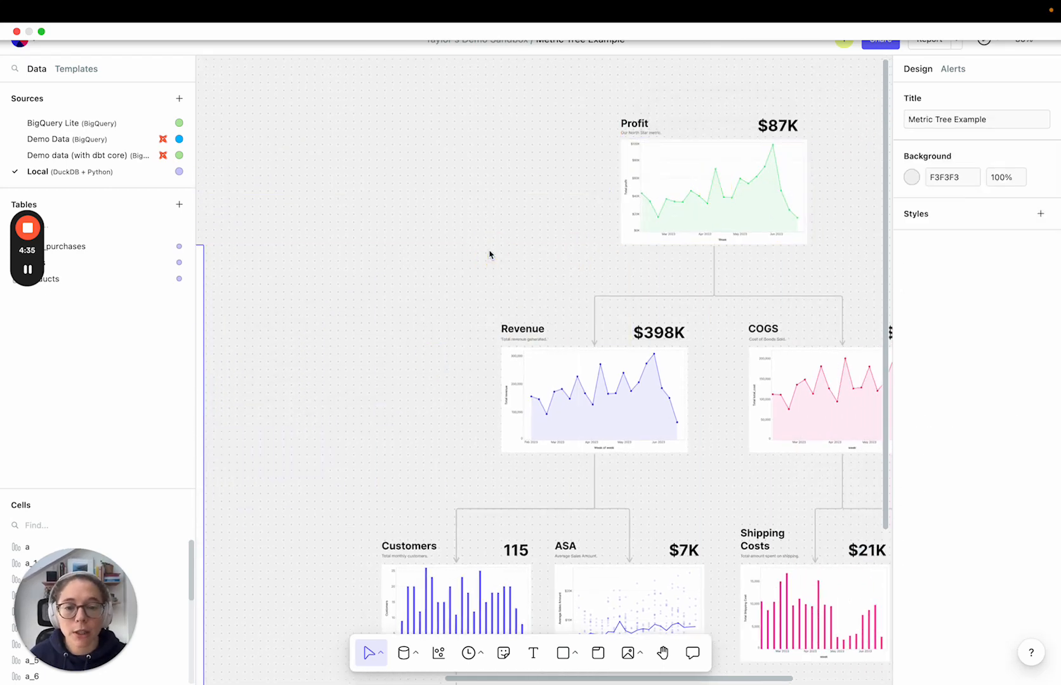
# Examine the metric tree level by level, from Profit through Revenue and COGS down to Website Visitors and Conversion Rate
pyautogui.scroll(-5, 441, 211)
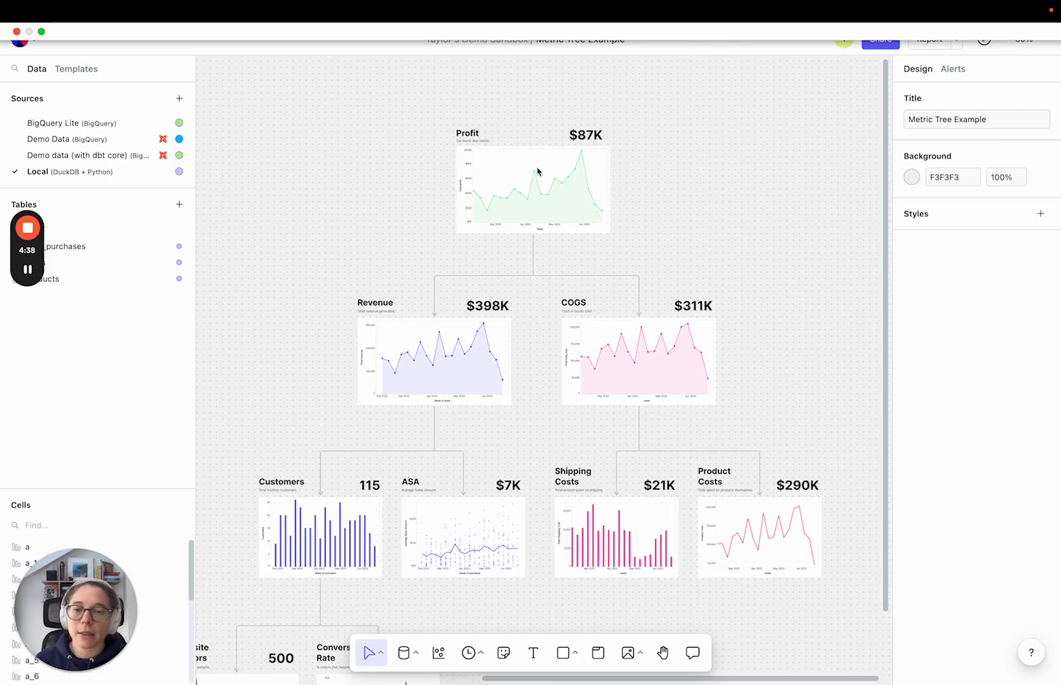
pyautogui.scroll(3, 472, 140)
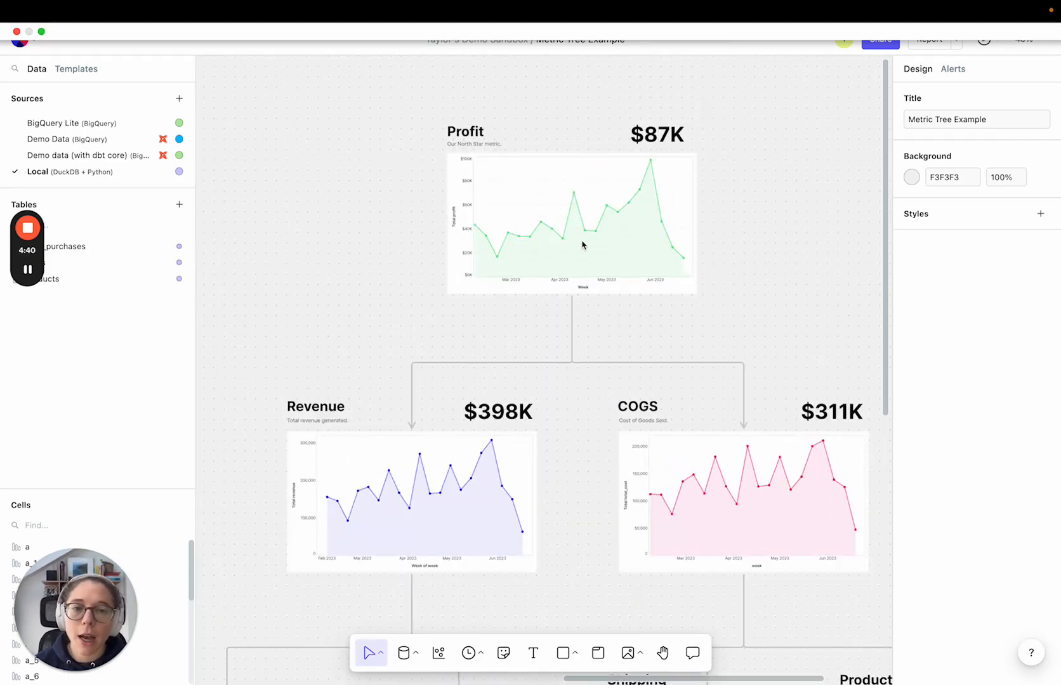
pyautogui.scroll(-5, 521, 421)
pyautogui.scroll(-2, 502, 265)
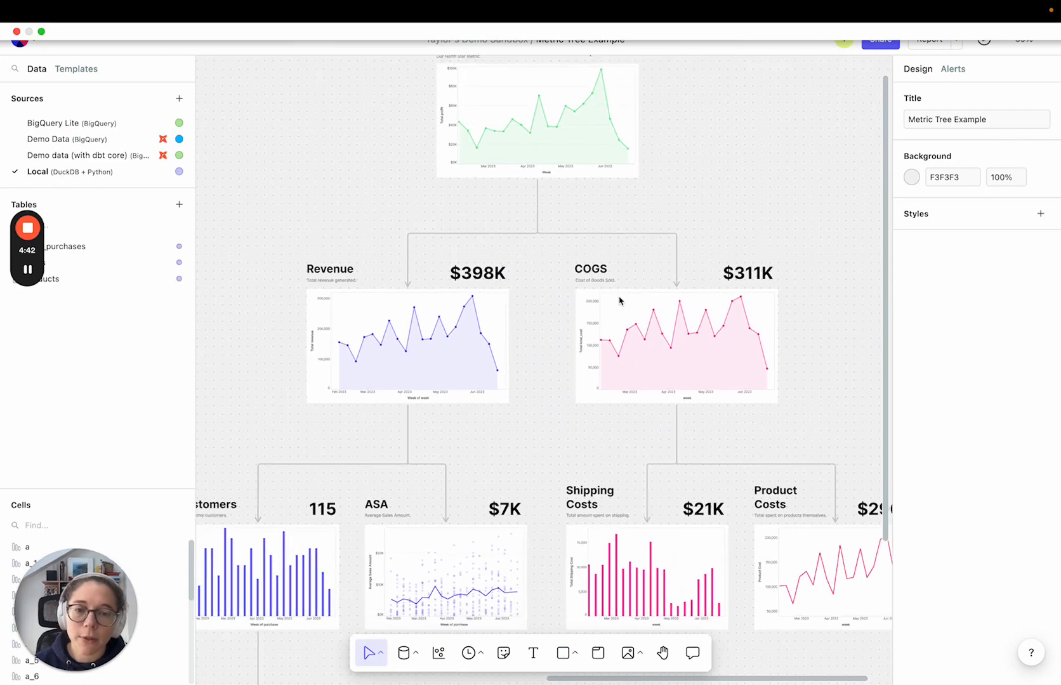
pyautogui.scroll(-5, 620, 300)
pyautogui.hscroll(-3, 503, 359)
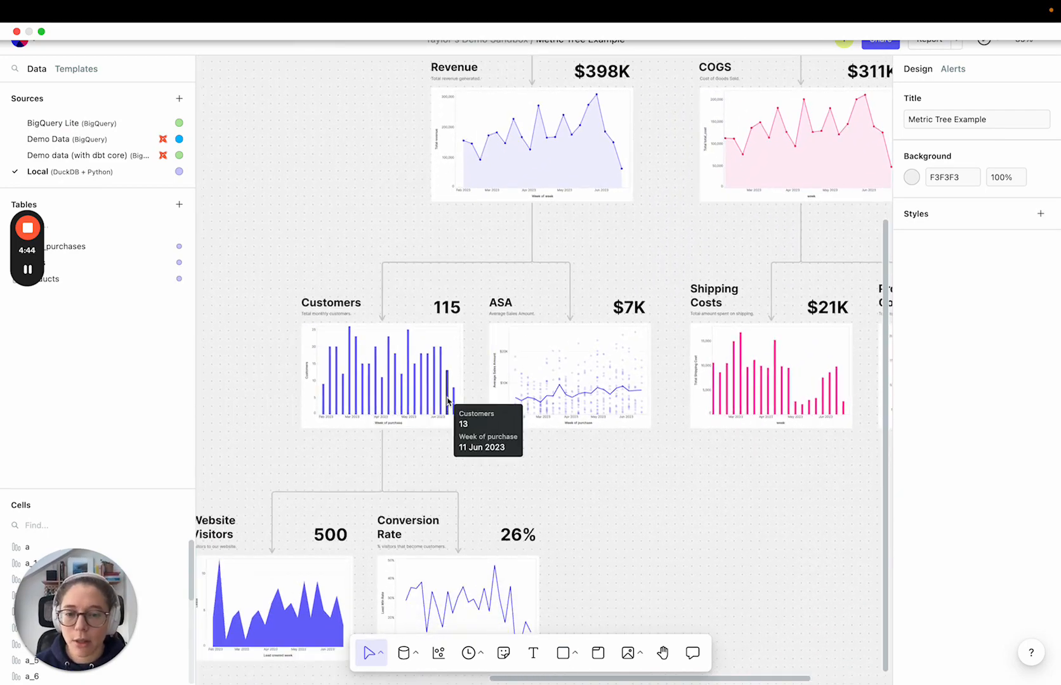
pyautogui.scroll(-1, 533, 540)
pyautogui.scroll(-5, 533, 540)
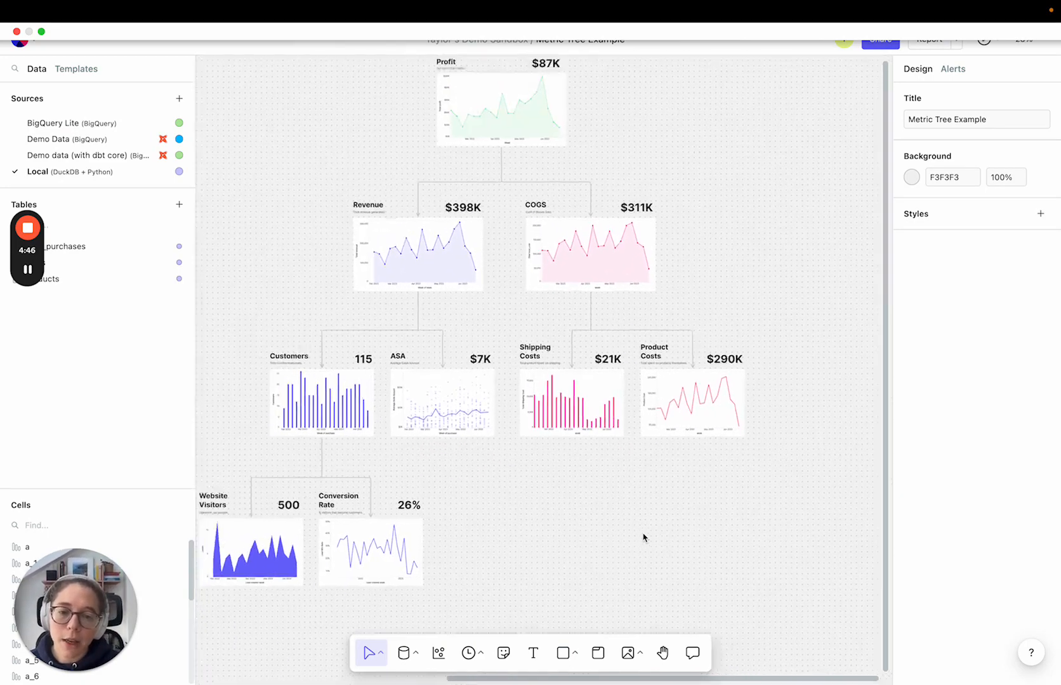
pyautogui.hscroll(-2, 643, 538)
pyautogui.scroll(1, 642, 537)
# Trace the Profit chart's connection back to the Analysis column, and inspect the properties of Frame 1
pyautogui.click(585, 127)
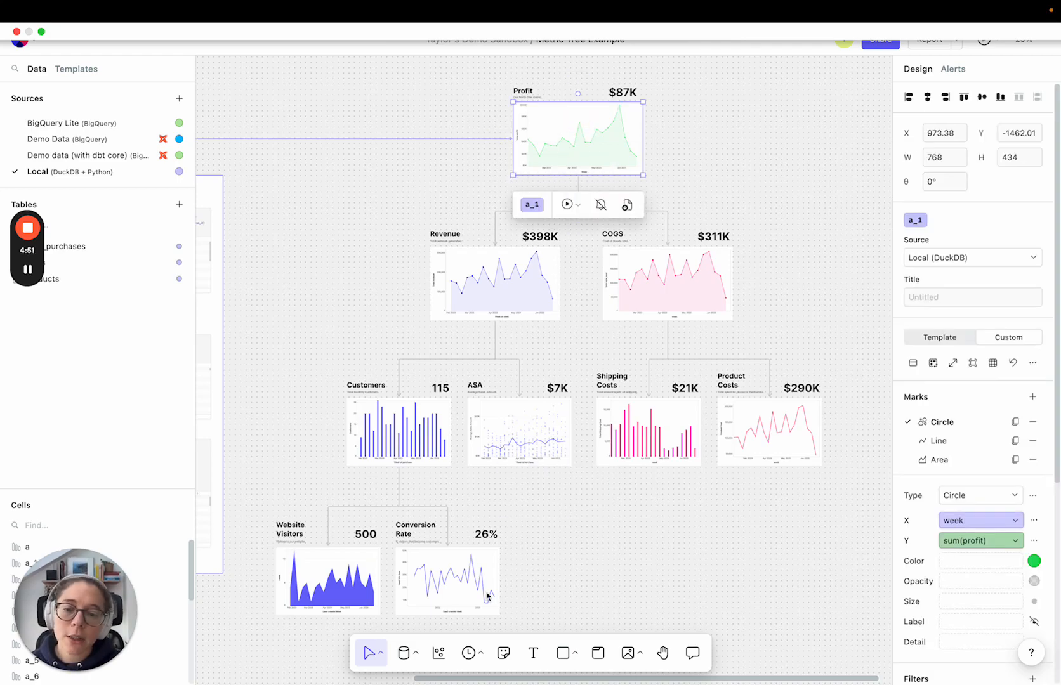
pyautogui.hscroll(-5, 603, 515)
pyautogui.scroll(-2, 603, 515)
pyautogui.scroll(2, 603, 515)
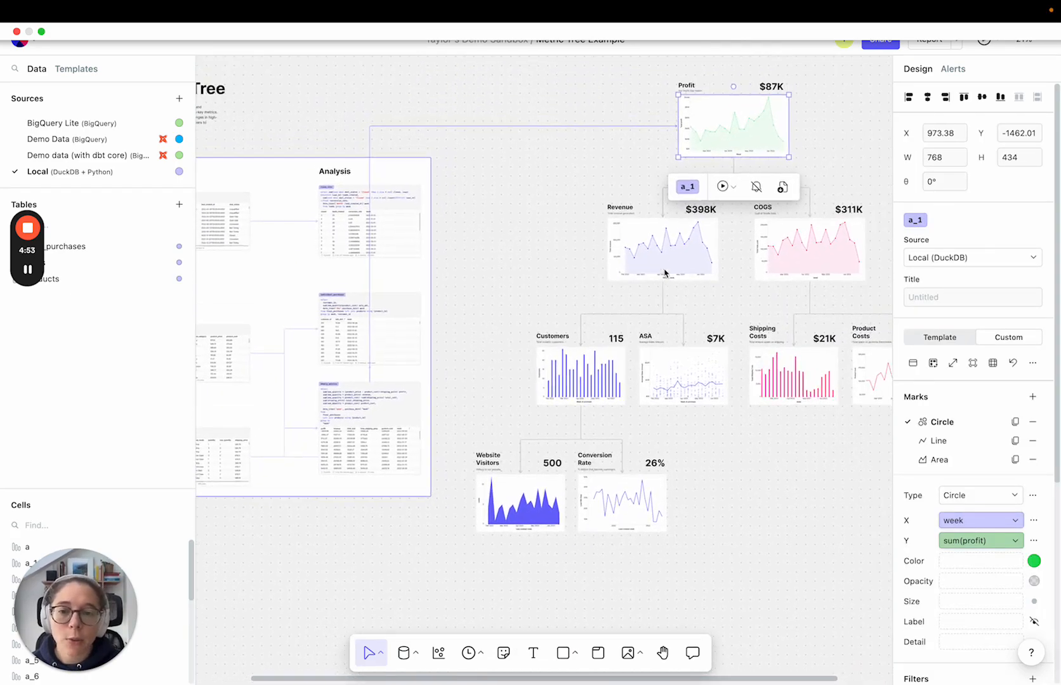
pyautogui.click(462, 300)
pyautogui.click(381, 306)
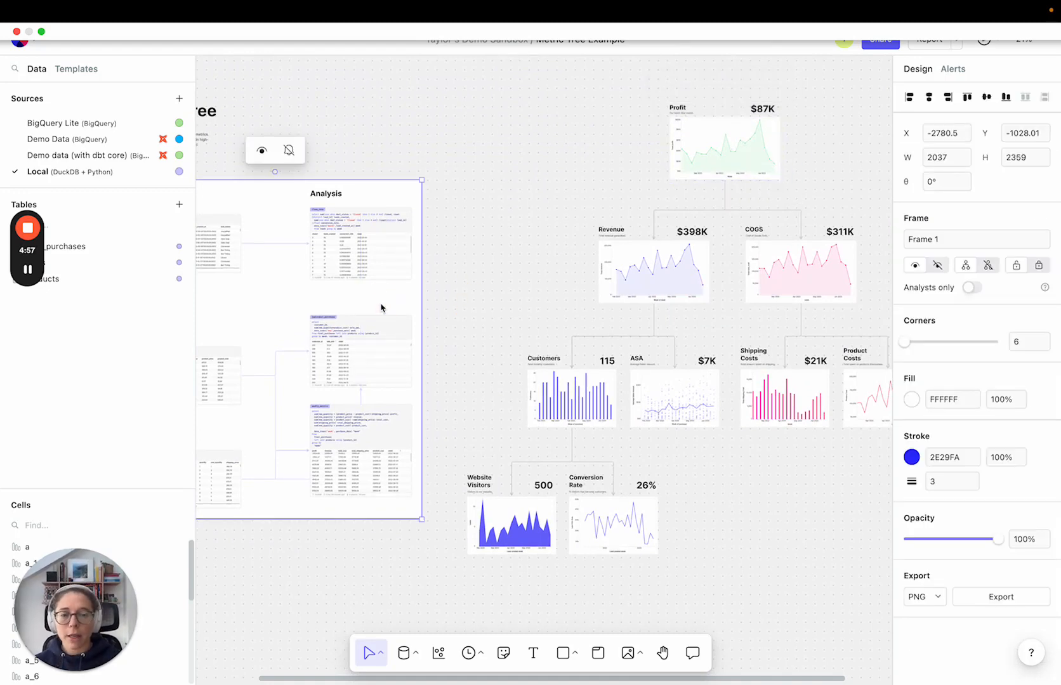
# Inspect the weekly_metrics query that the Profit chart draws its data from
pyautogui.click(689, 158)
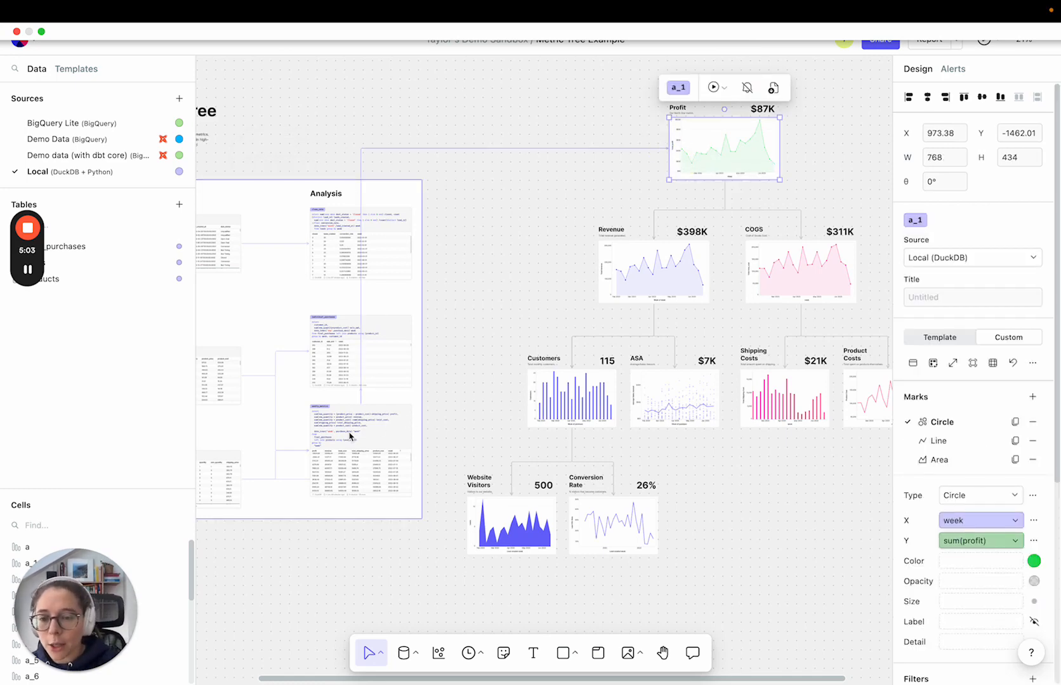
pyautogui.scroll(10, 350, 436)
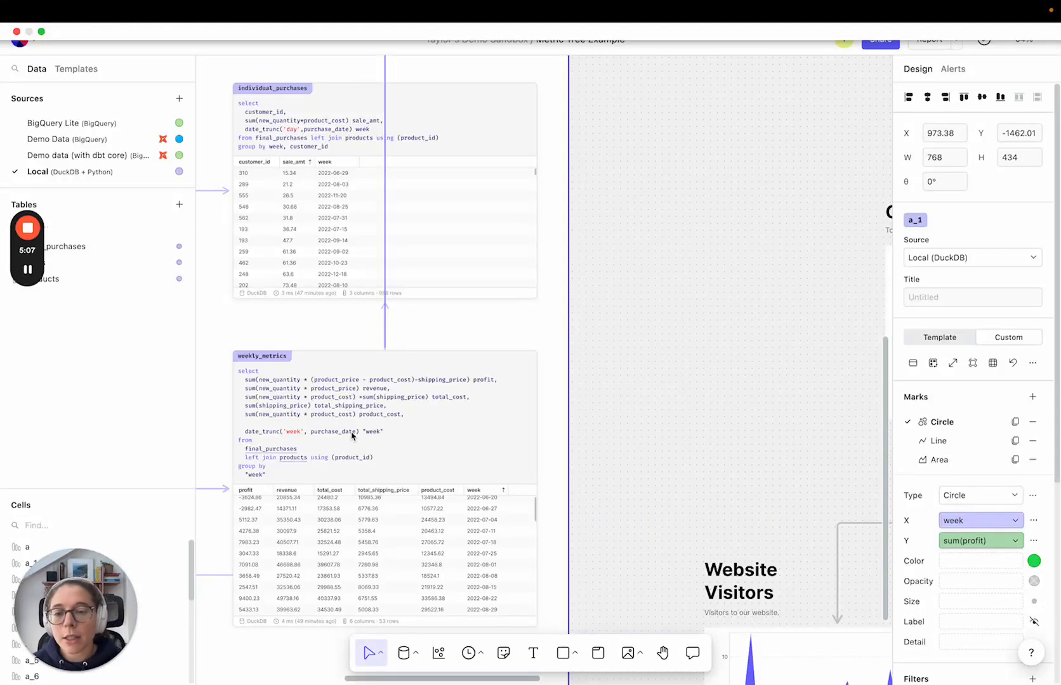
pyautogui.scroll(-10, 352, 436)
pyautogui.click(498, 313)
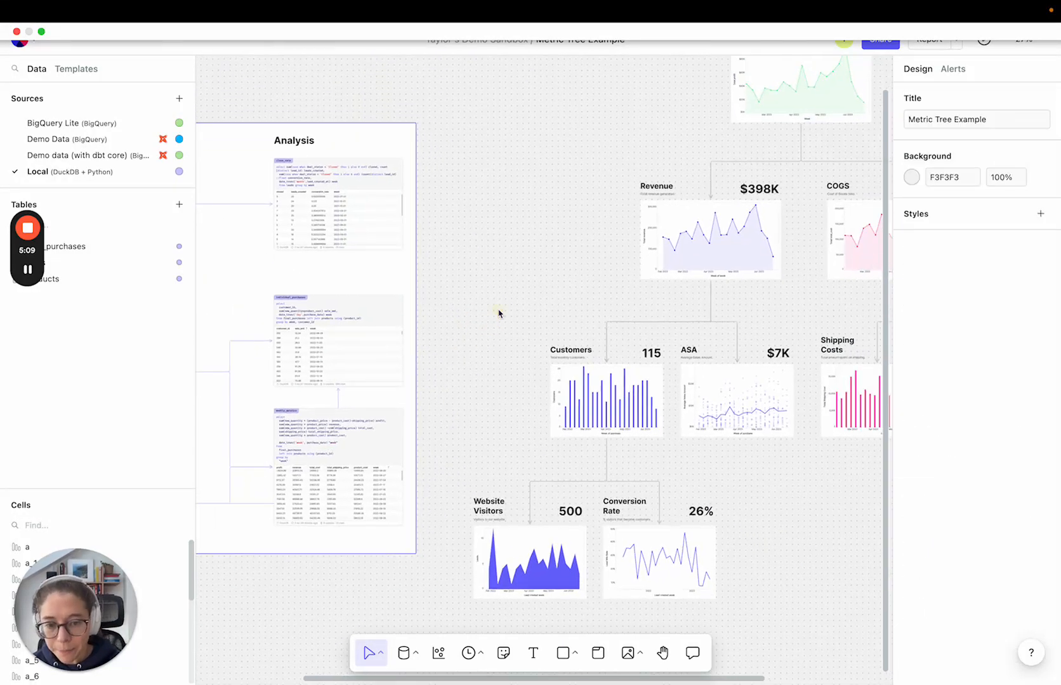
# Place a blank sticky note over the lower corner of the Conversion Rate chart
pyautogui.scroll(-5, 498, 313)
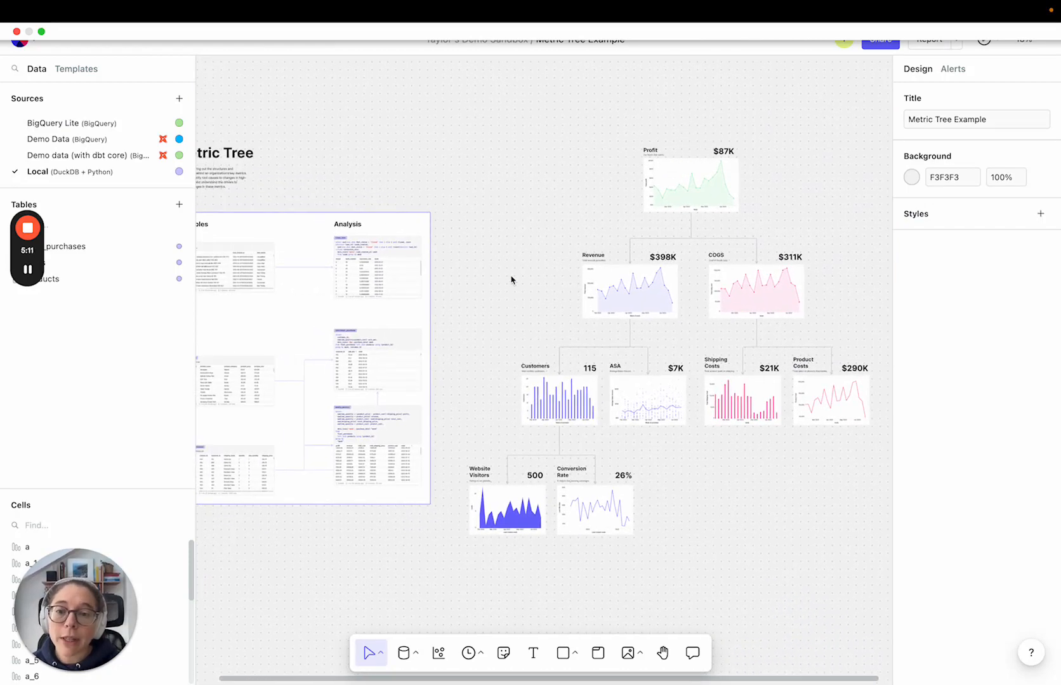
pyautogui.scroll(-2, 511, 279)
pyautogui.hscroll(5, 511, 279)
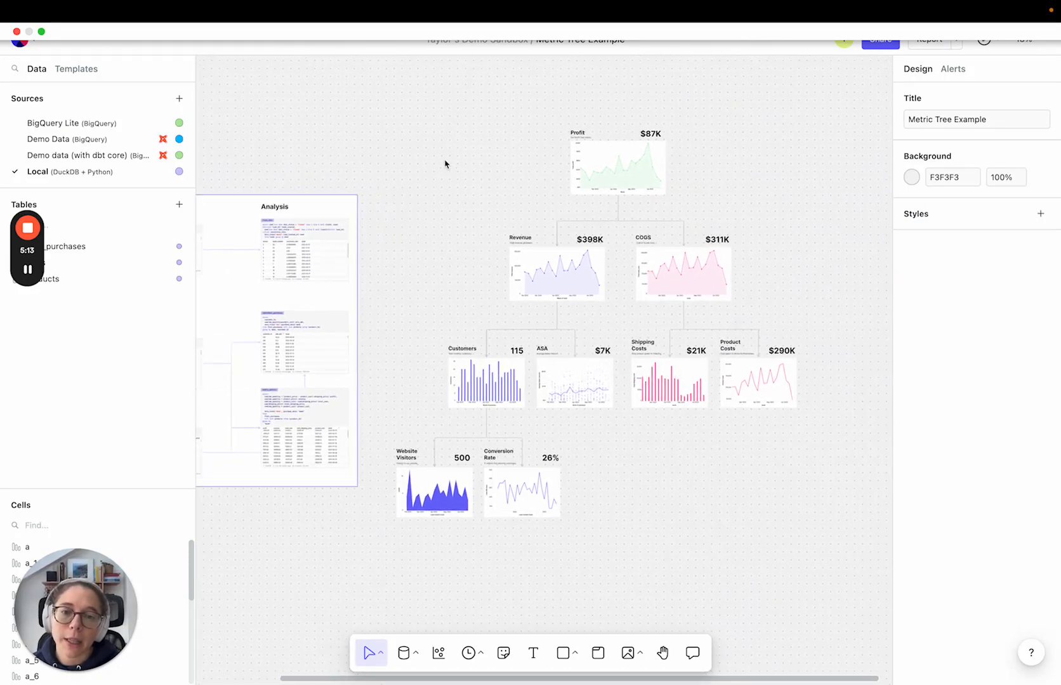
pyautogui.scroll(3, 444, 164)
pyautogui.hscroll(5, 655, 317)
pyautogui.scroll(-2, 655, 317)
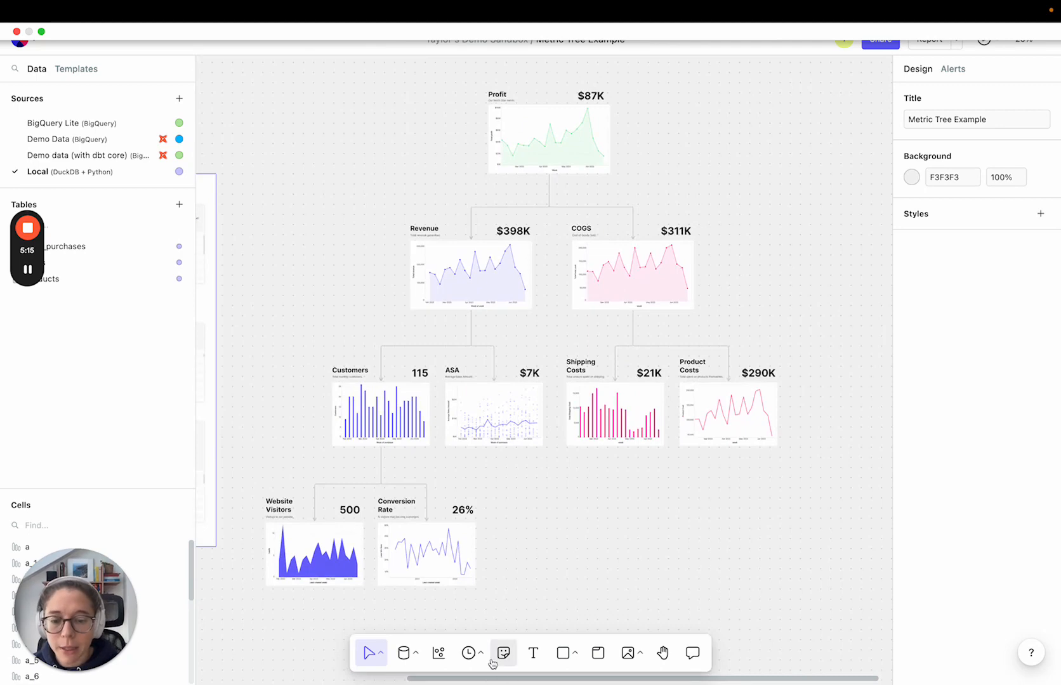
pyautogui.click(503, 653)
pyautogui.click(470, 582)
# Start a comment on the Conversion Rate chart and discard the empty draft
pyautogui.click(692, 653)
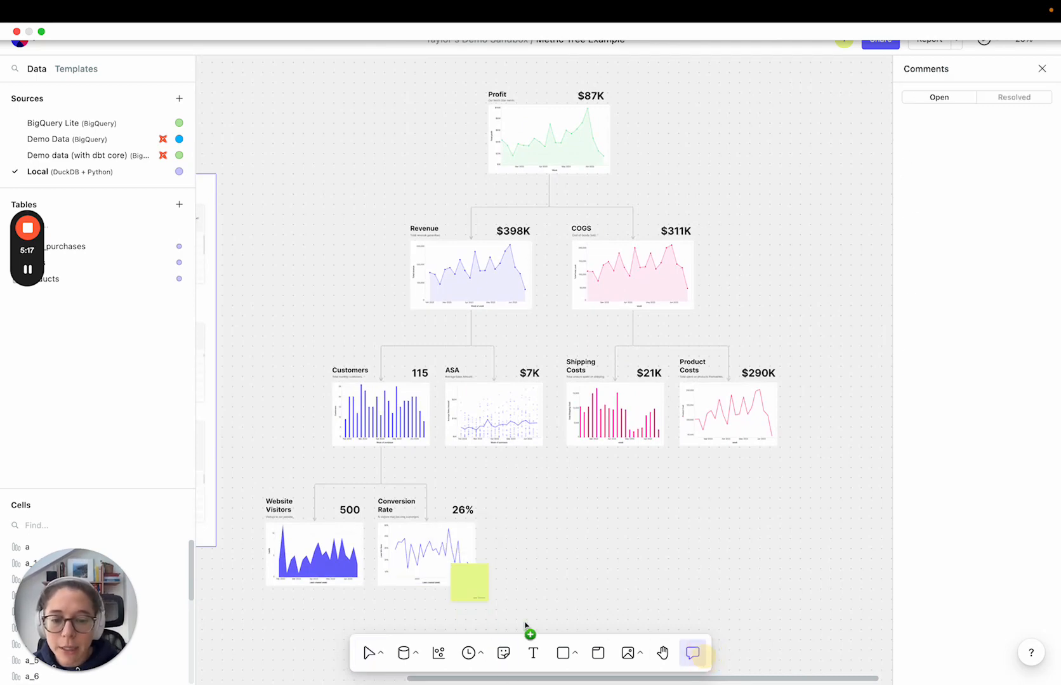
pyautogui.click(478, 540)
pyautogui.scroll(3, 481, 542)
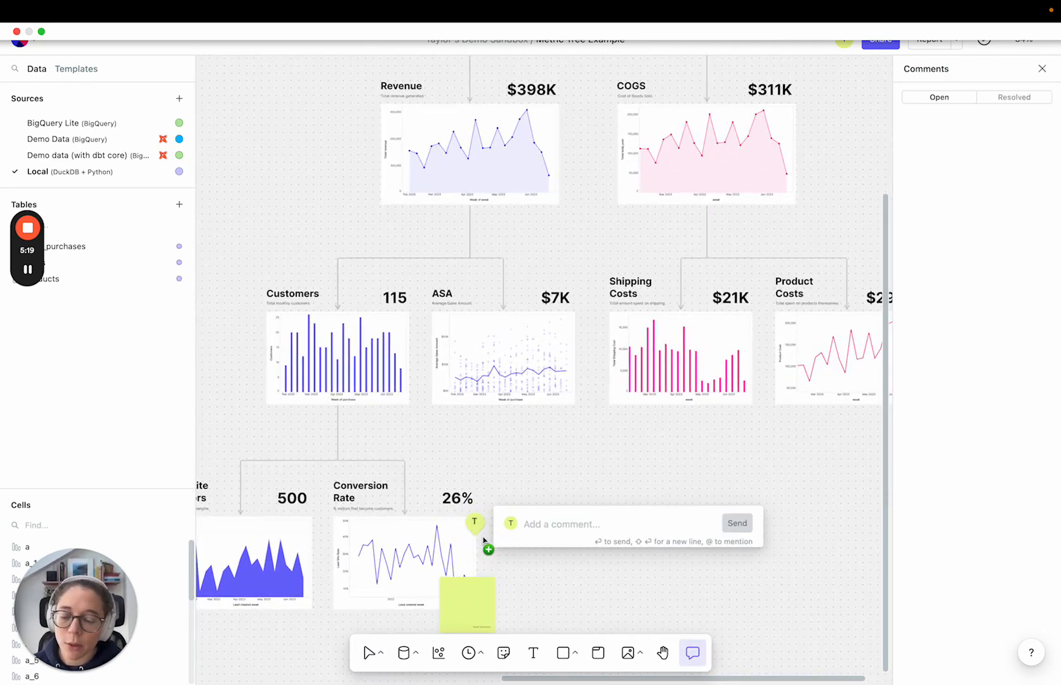
pyautogui.click(475, 611)
pyautogui.click(475, 611)
pyautogui.press('Escape')
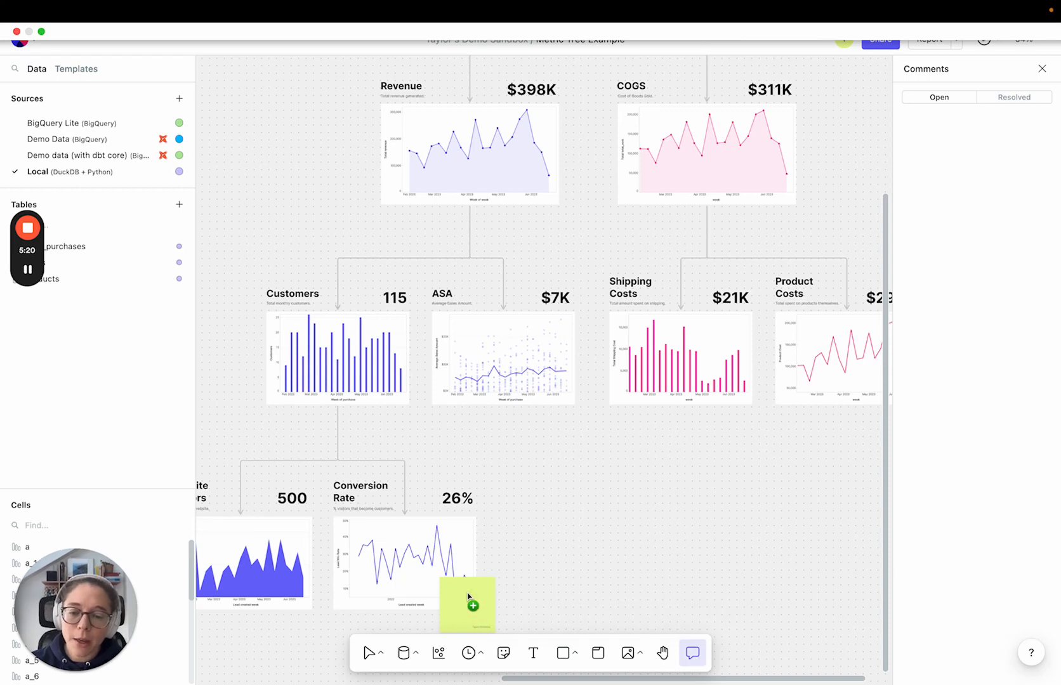
pyautogui.click(469, 599)
pyautogui.press('Escape')
# Delete the sticky note from the Conversion Rate chart
pyautogui.click(466, 599)
pyautogui.press('Delete')
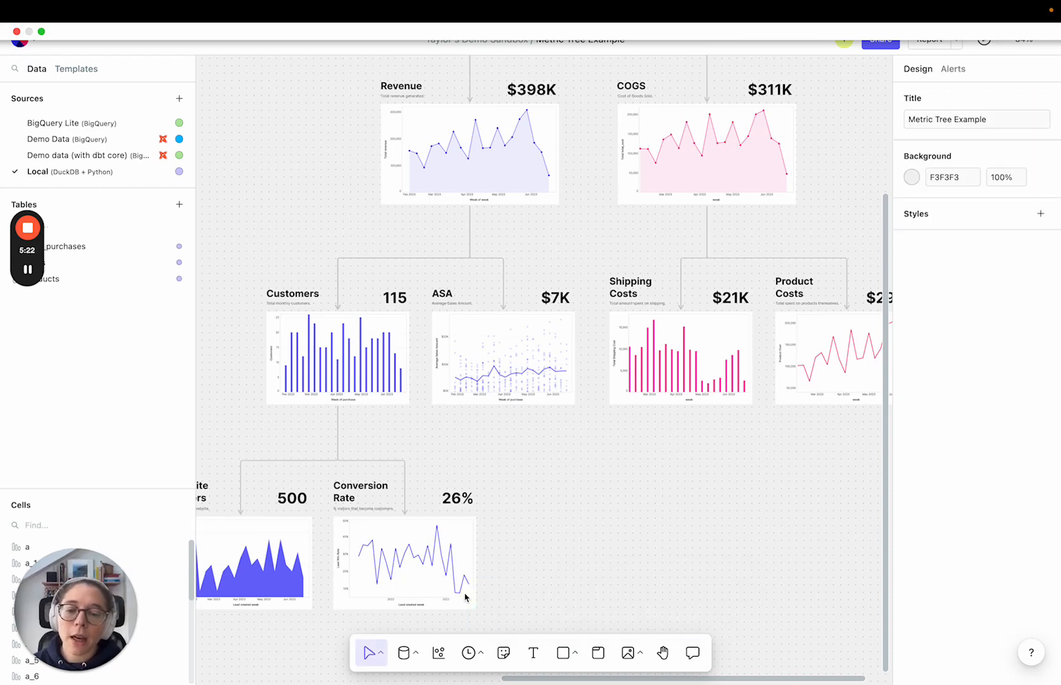
pyautogui.scroll(-5, 465, 597)
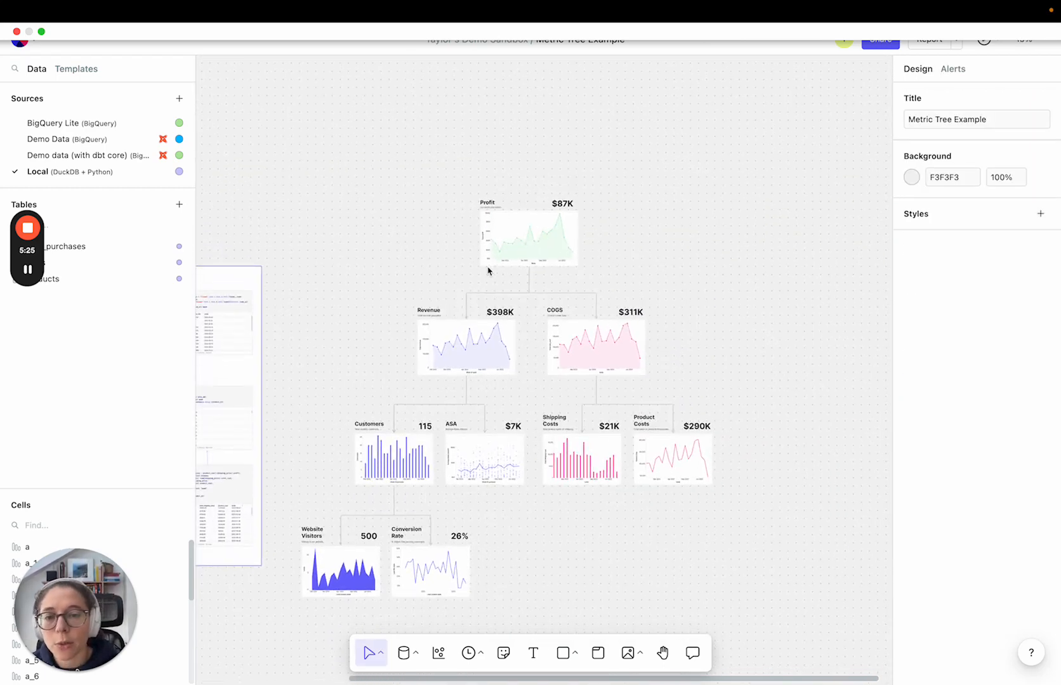
# Select the whole metric tree, from the Profit chart down to Conversion Rate, and wrap it in a frame
pyautogui.scroll(-3, 488, 271)
pyautogui.moveTo(363, 187); pyautogui.dragTo(717, 569)
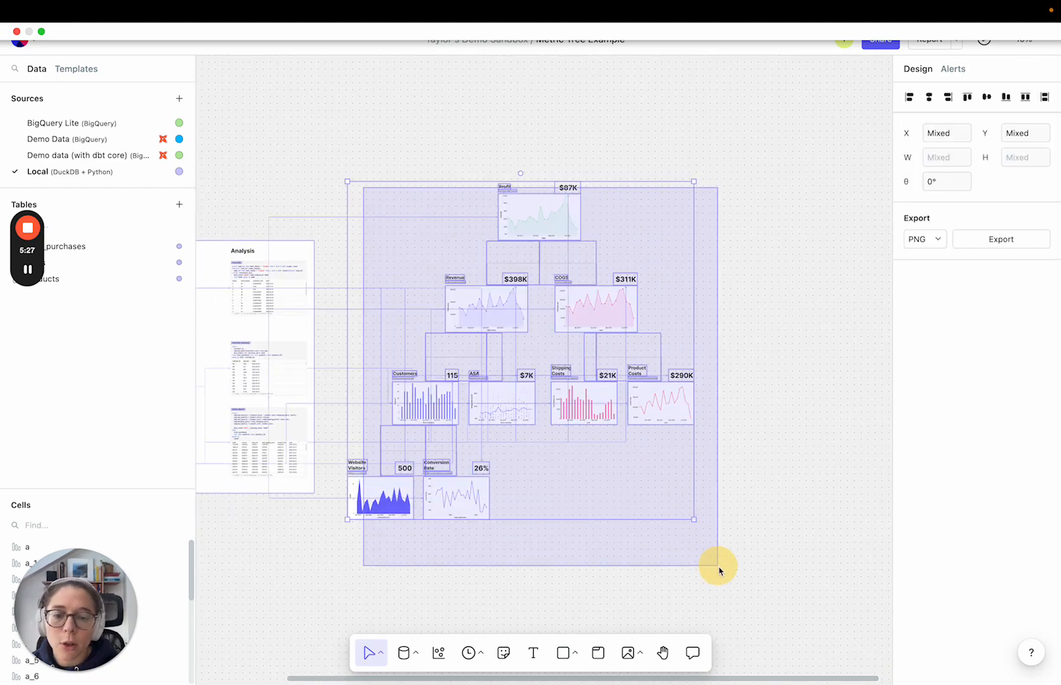
pyautogui.hotkey('ctrl', 'alt', 'g')
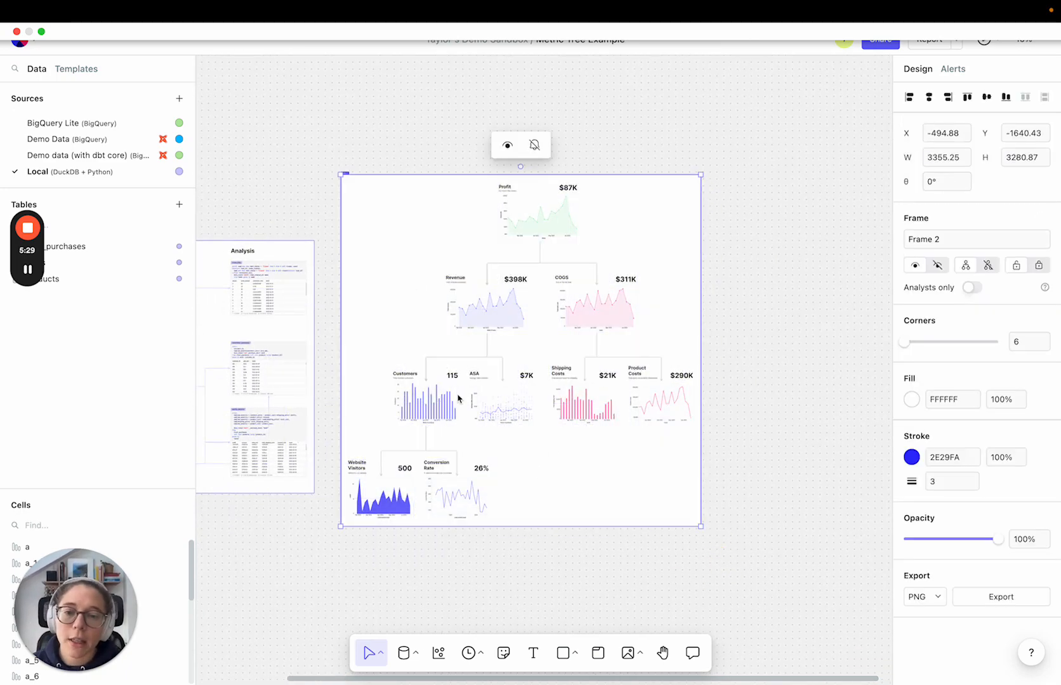
# Compare the new frame with the Tables and Analysis frame, and move it to about X -513, Y -1576
pyautogui.hscroll(-4, 346, 272)
pyautogui.click(300, 261)
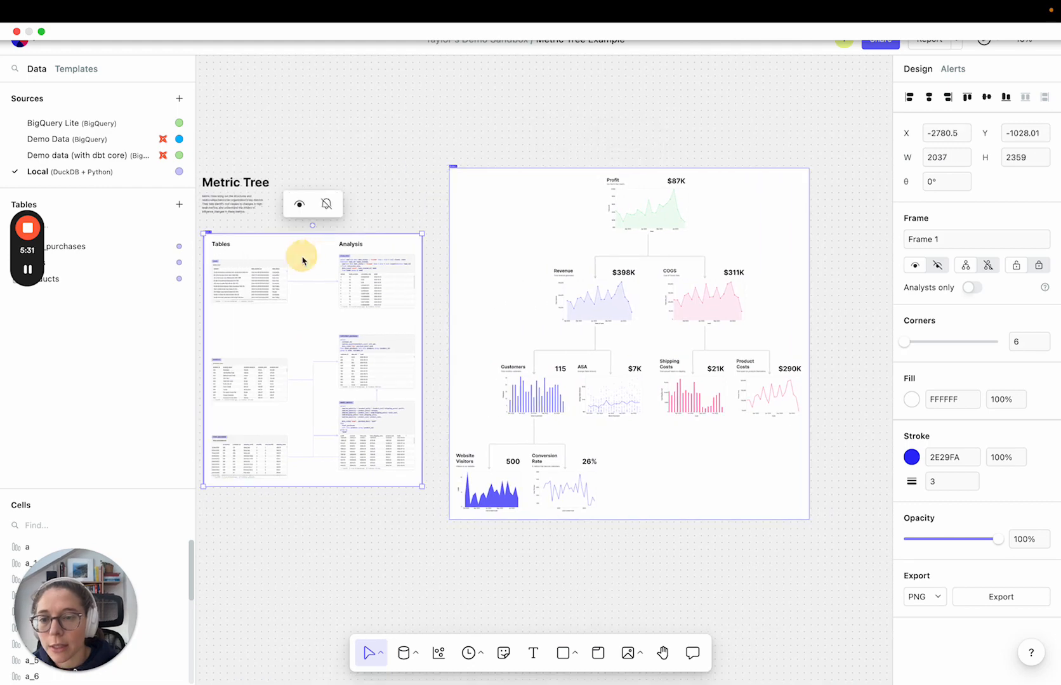
pyautogui.click(517, 192)
pyautogui.moveTo(518, 191); pyautogui.dragTo(499, 223)
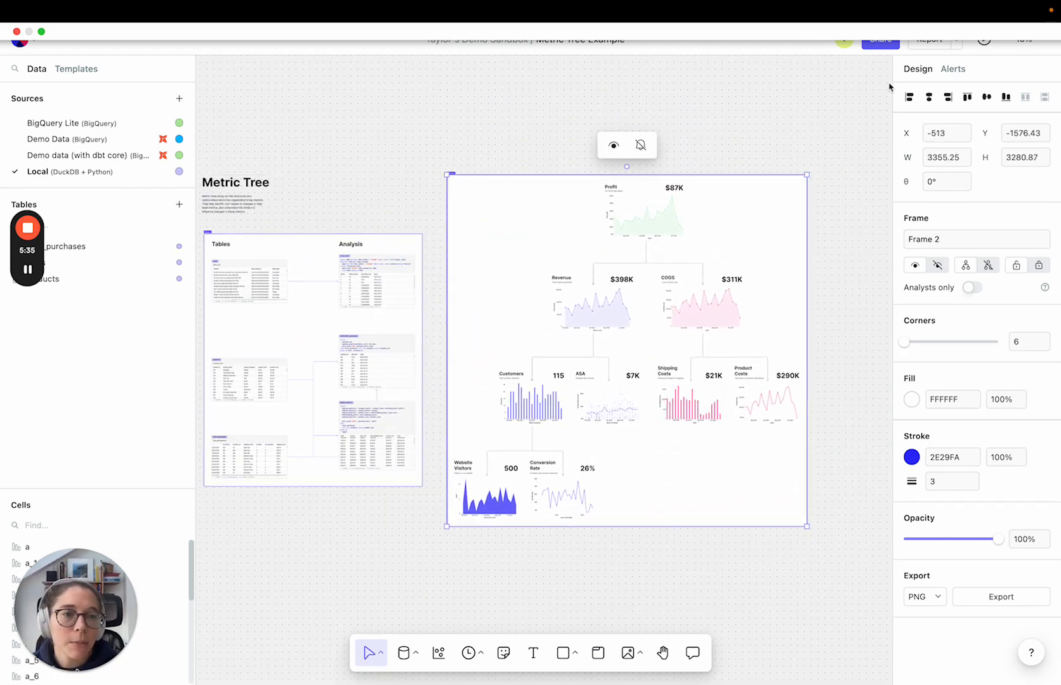
# Check which frames are included in the report, view the metric tree in report mode, and return to the canvas
pyautogui.click(957, 40)
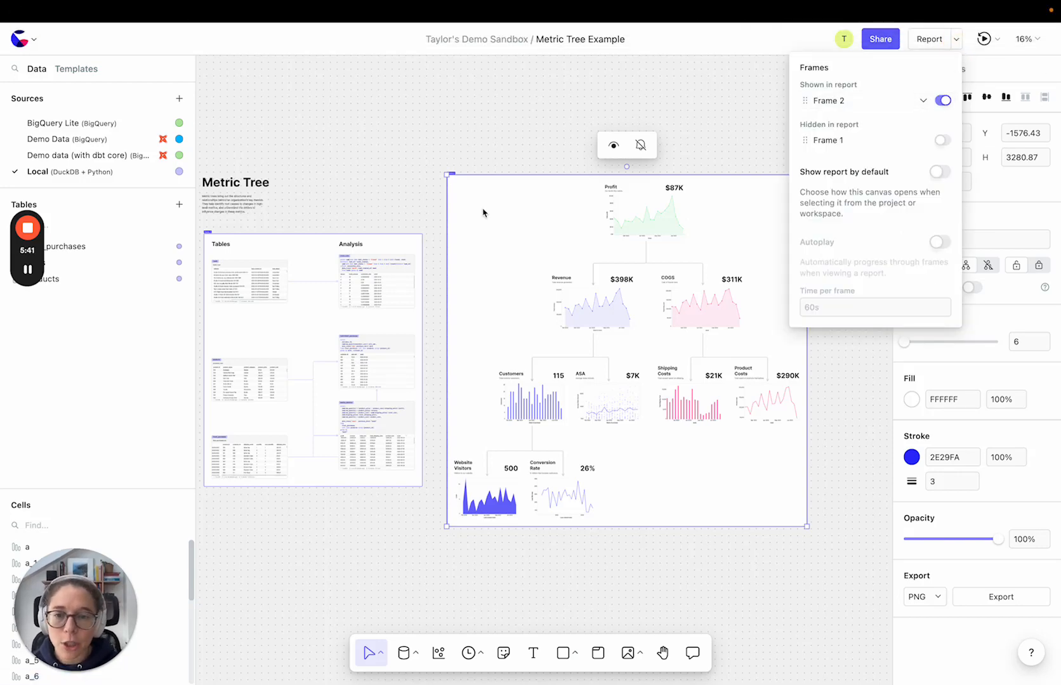
pyautogui.click(500, 136)
pyautogui.click(929, 39)
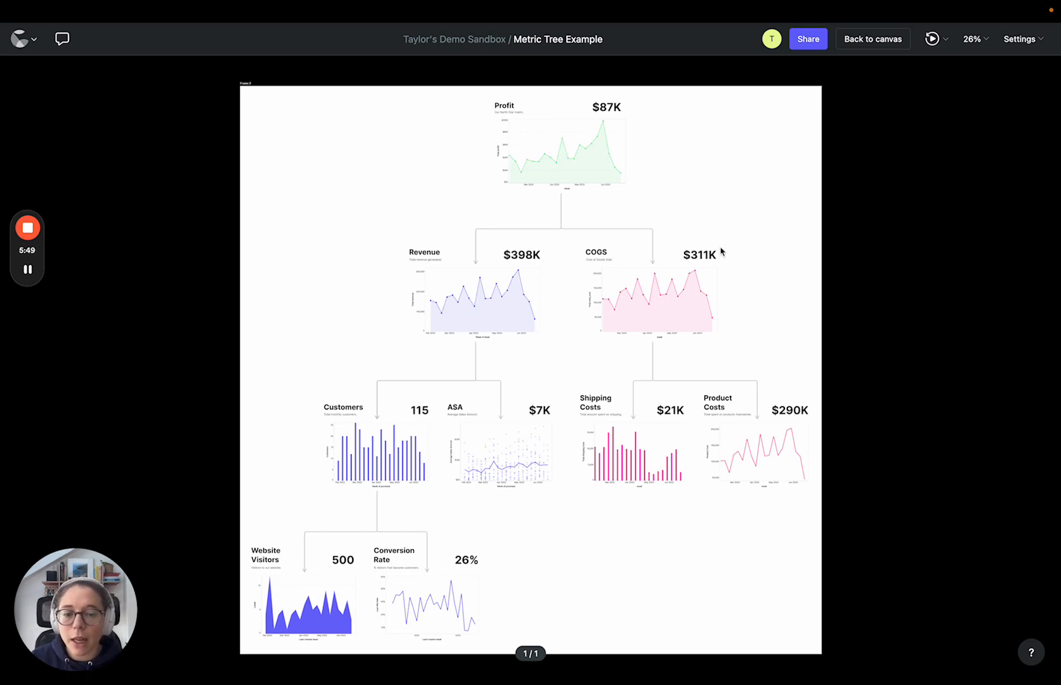
pyautogui.click(870, 40)
# Inspect which tables and charts the close_rate query in the Analysis section is connected to
pyautogui.scroll(5, 429, 333)
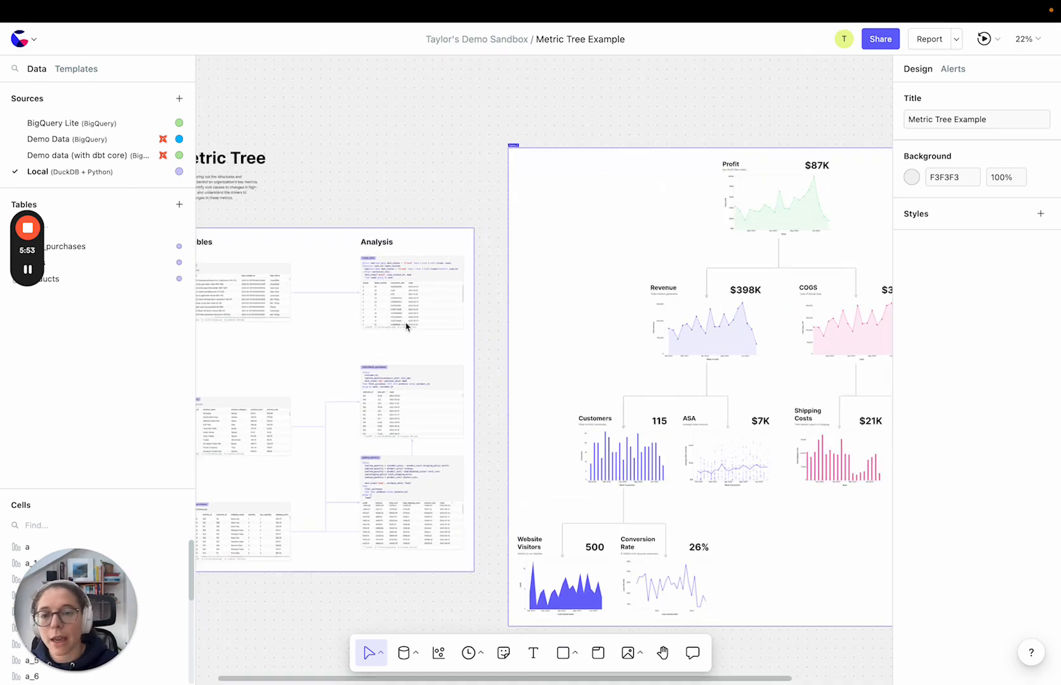
pyautogui.click(414, 292)
pyautogui.scroll(-5, 594, 392)
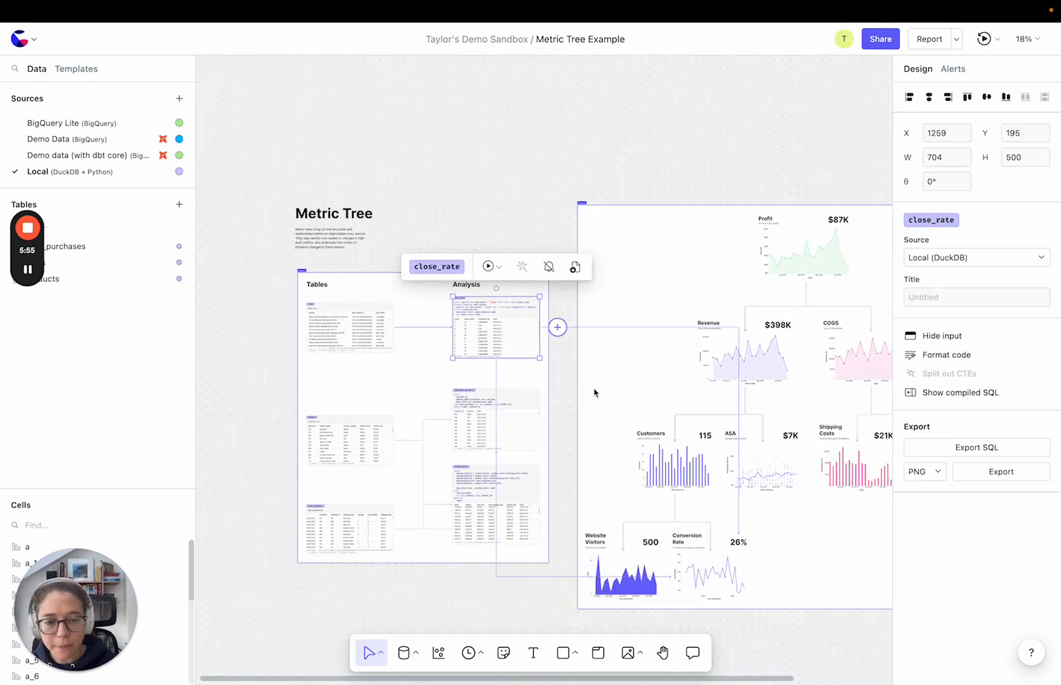
pyautogui.click(568, 393)
pyautogui.scroll(-1, 568, 398)
pyautogui.hscroll(3, 660, 413)
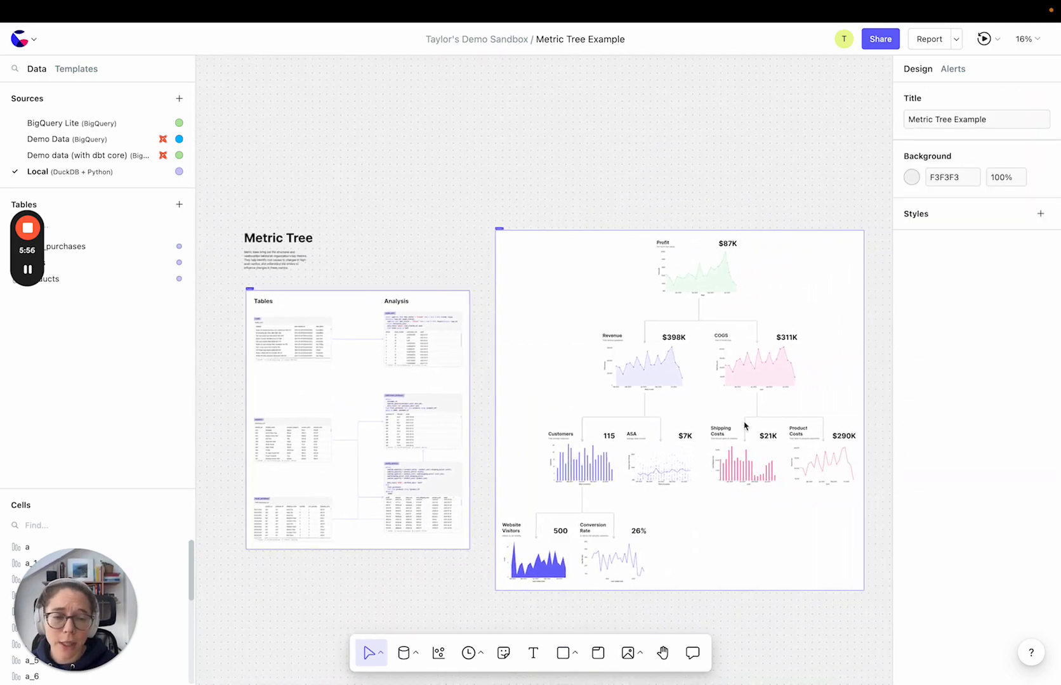
# Shrink the metric tree frame to a strip about 89 wide clear of the charts, and delete only the frame
pyautogui.click(860, 379)
pyautogui.moveTo(862, 379); pyautogui.dragTo(487, 353)
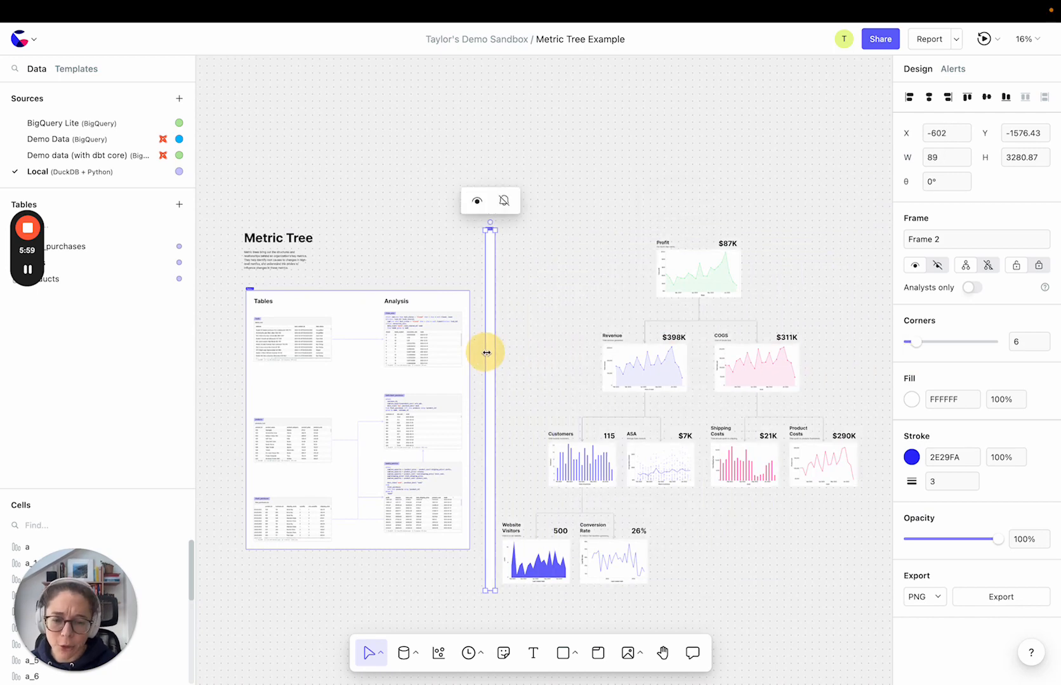
pyautogui.press('Delete')
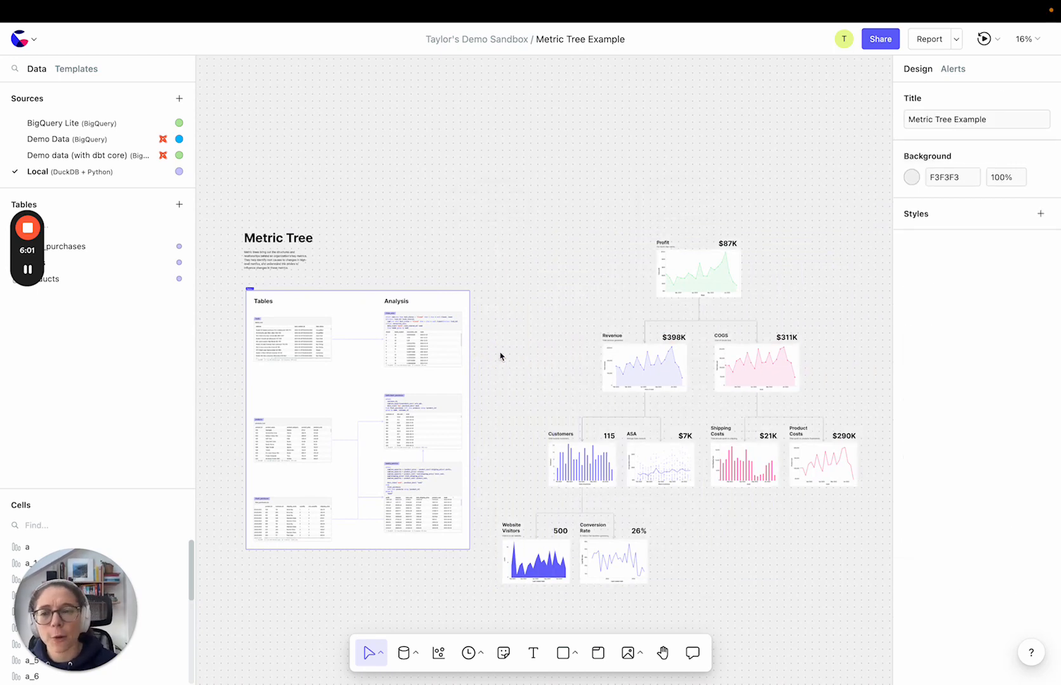